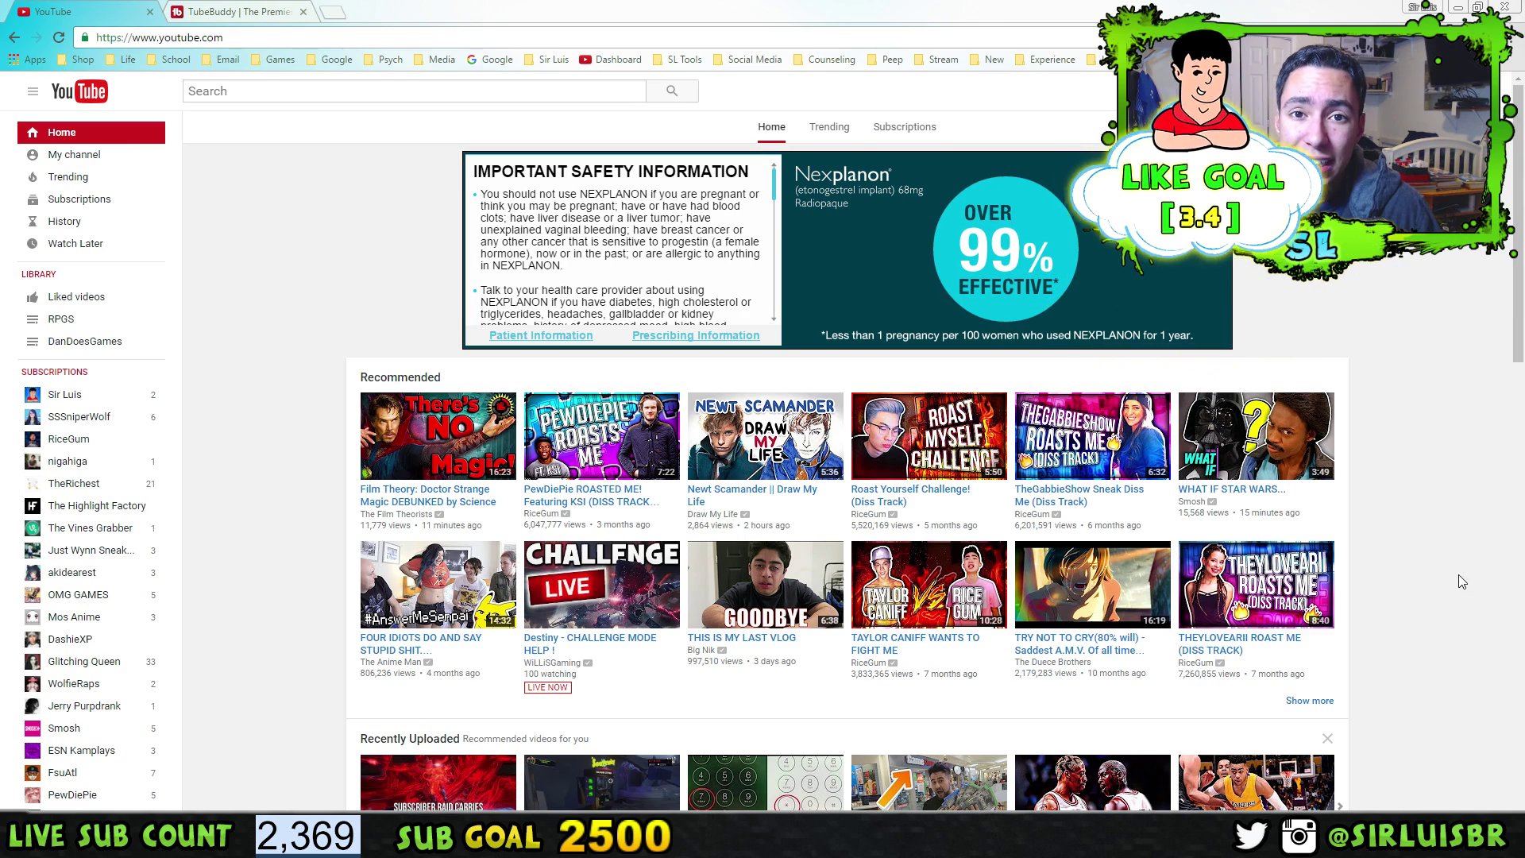
# Look over the TubeBuddy website, then return to the YouTube home page
pyautogui.click(220, 9)
pyautogui.scroll(-2, 823, 445)
pyautogui.scroll(2, 826, 453)
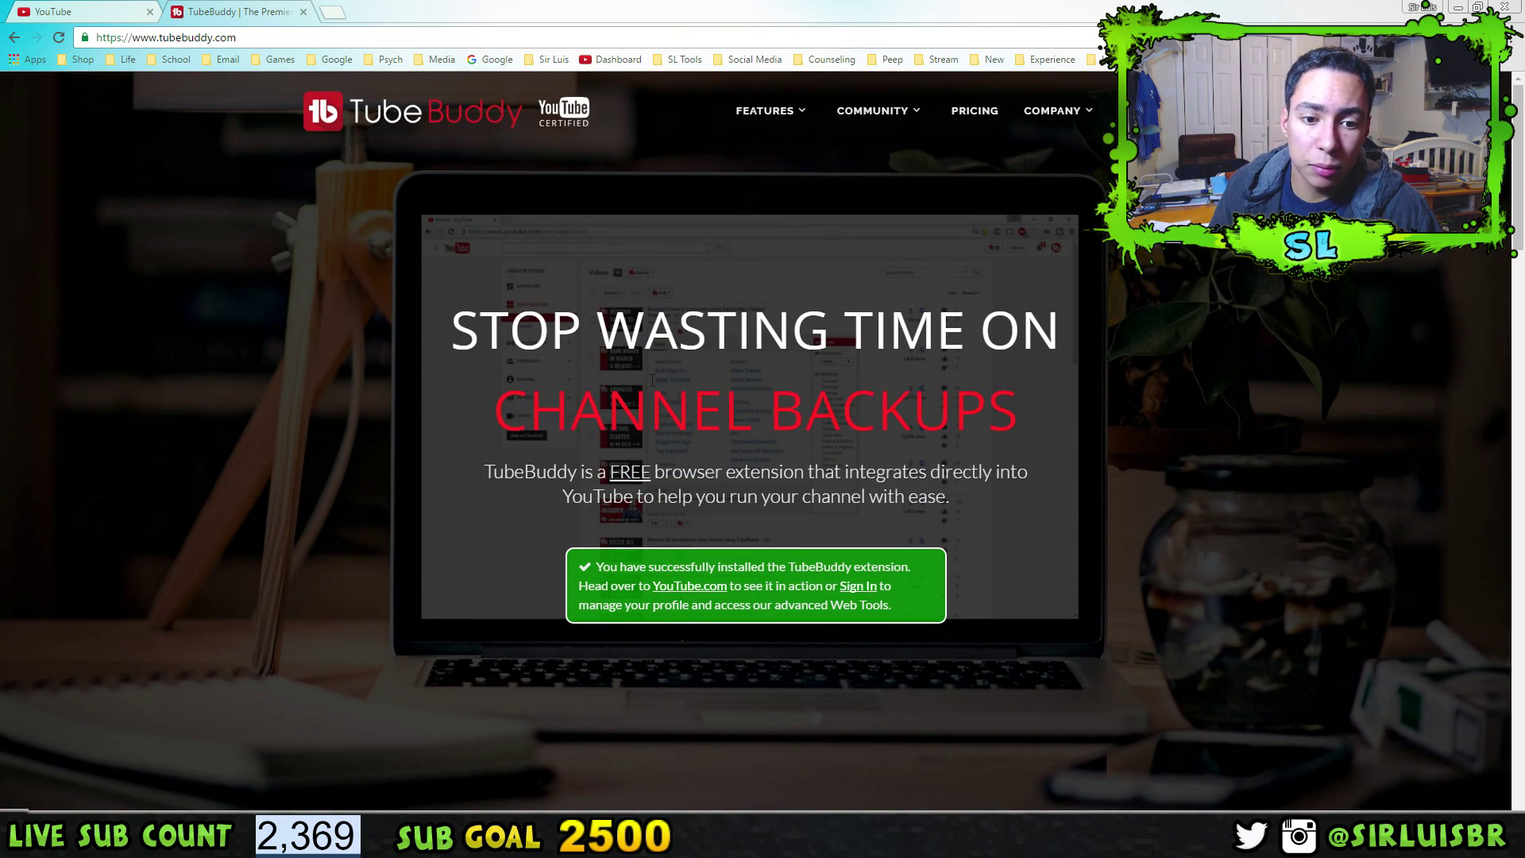
pyautogui.click(75, 6)
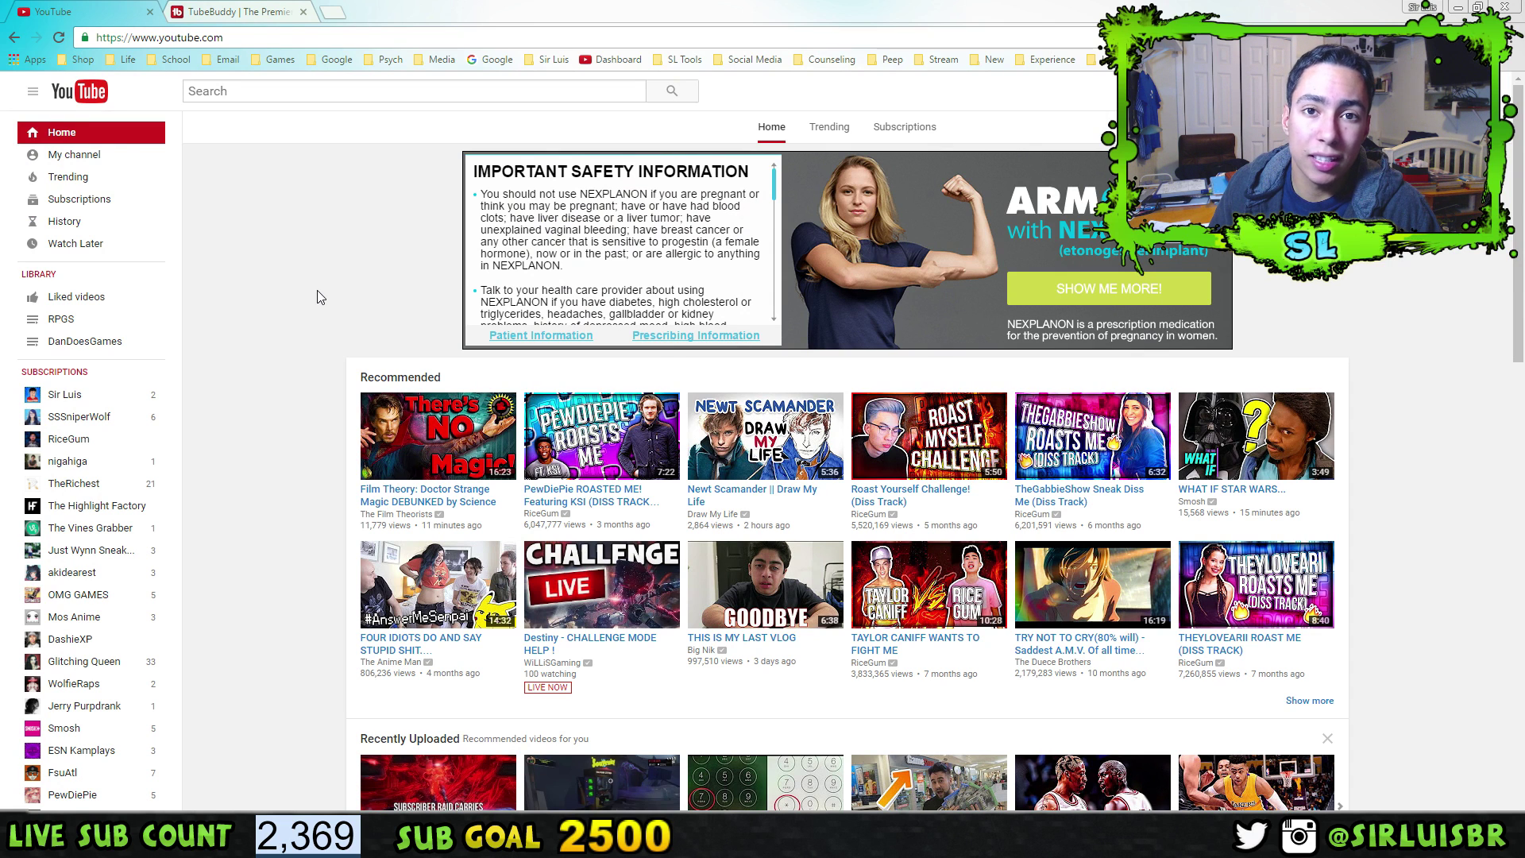
# Go to your own channel and open the Skyrim video, scrolling down its watch page
pyautogui.click(76, 154)
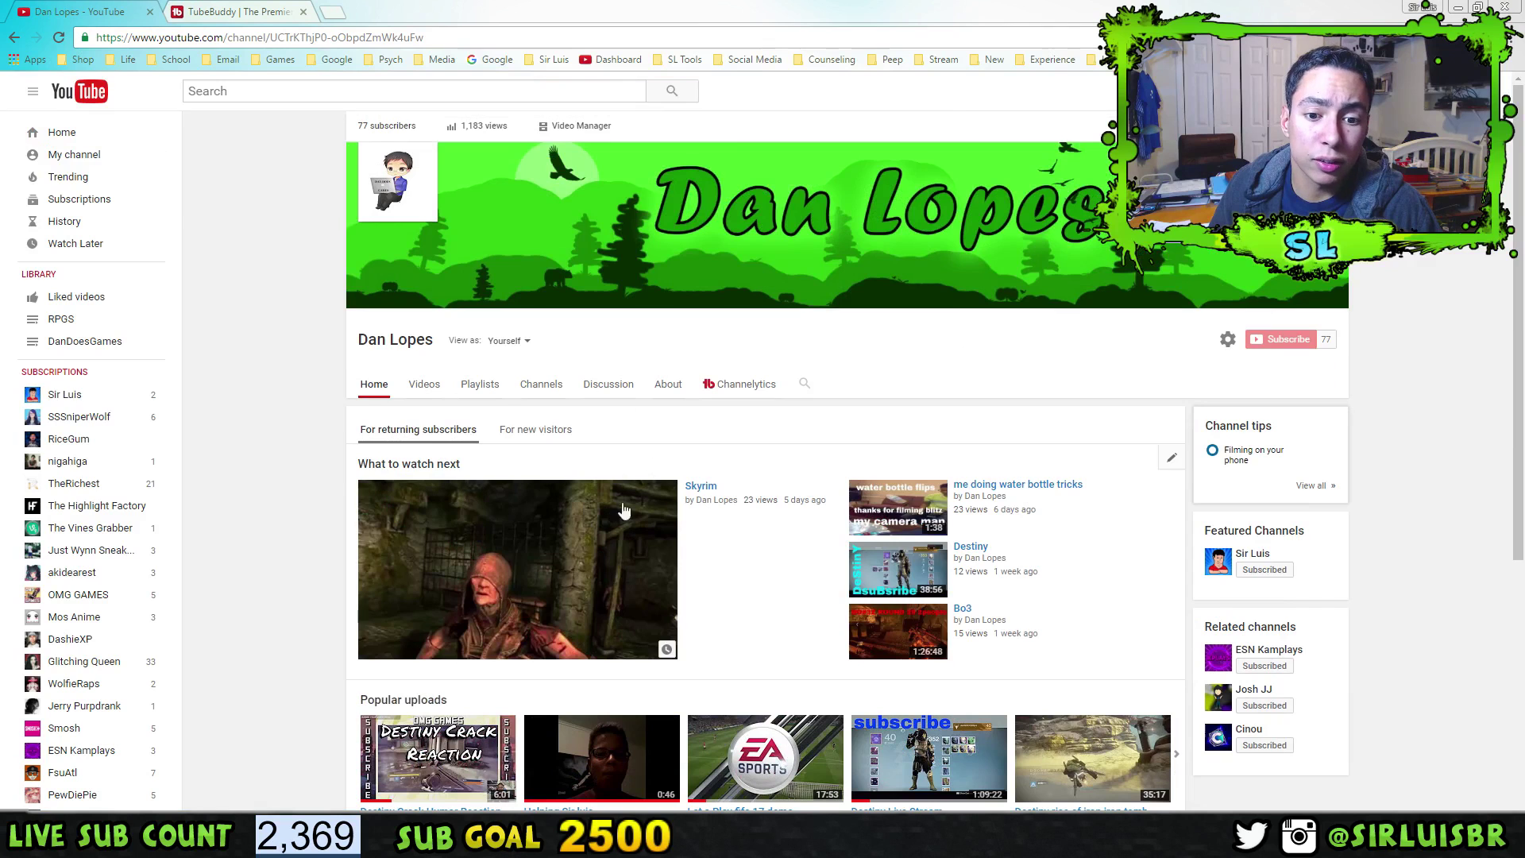
pyautogui.click(578, 537)
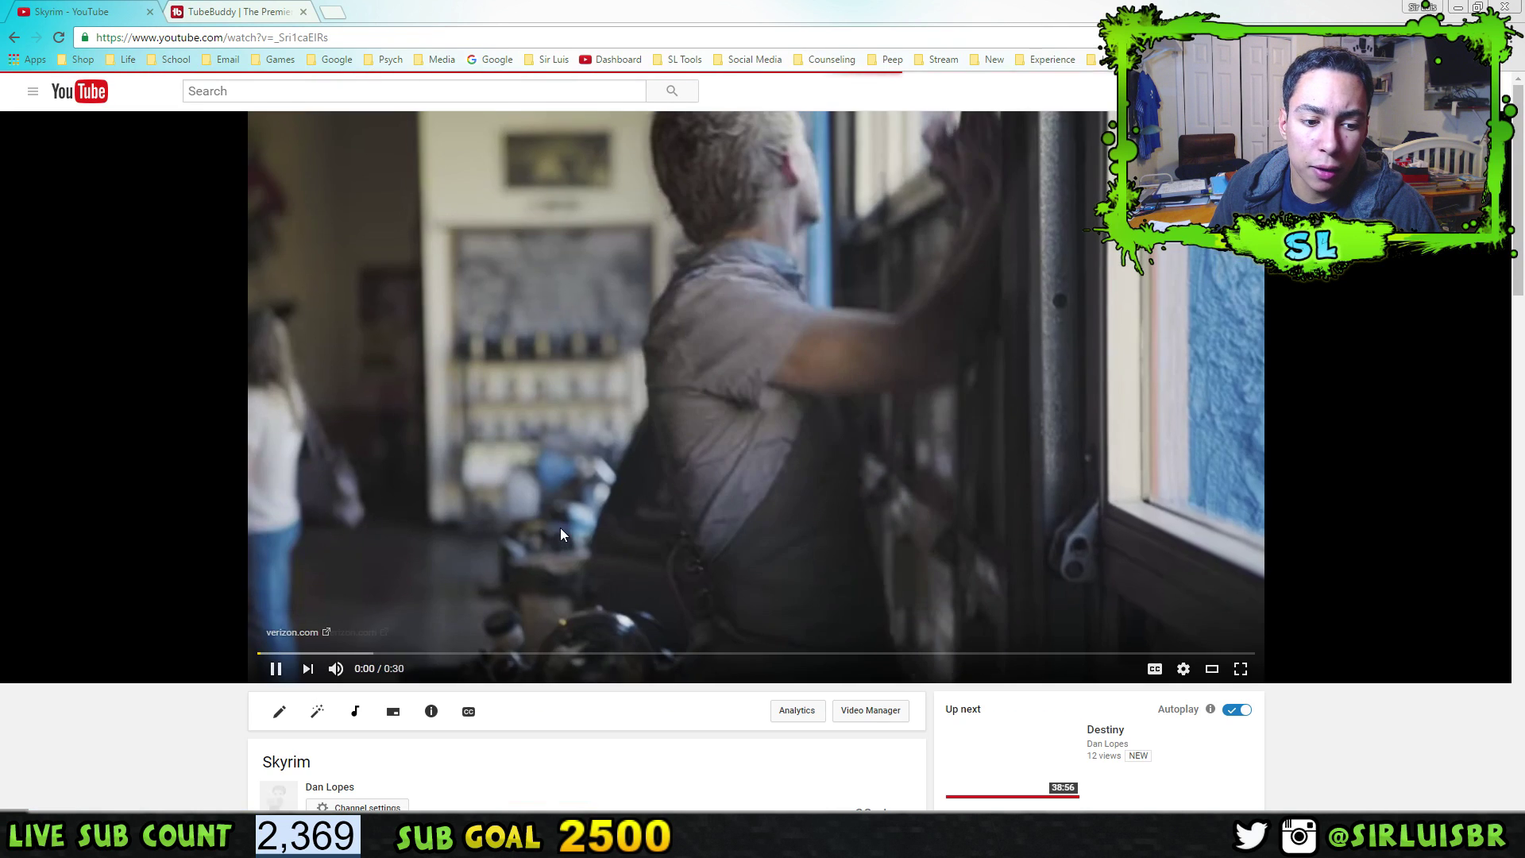
pyautogui.scroll(-3, 560, 534)
pyautogui.scroll(-1, 308, 586)
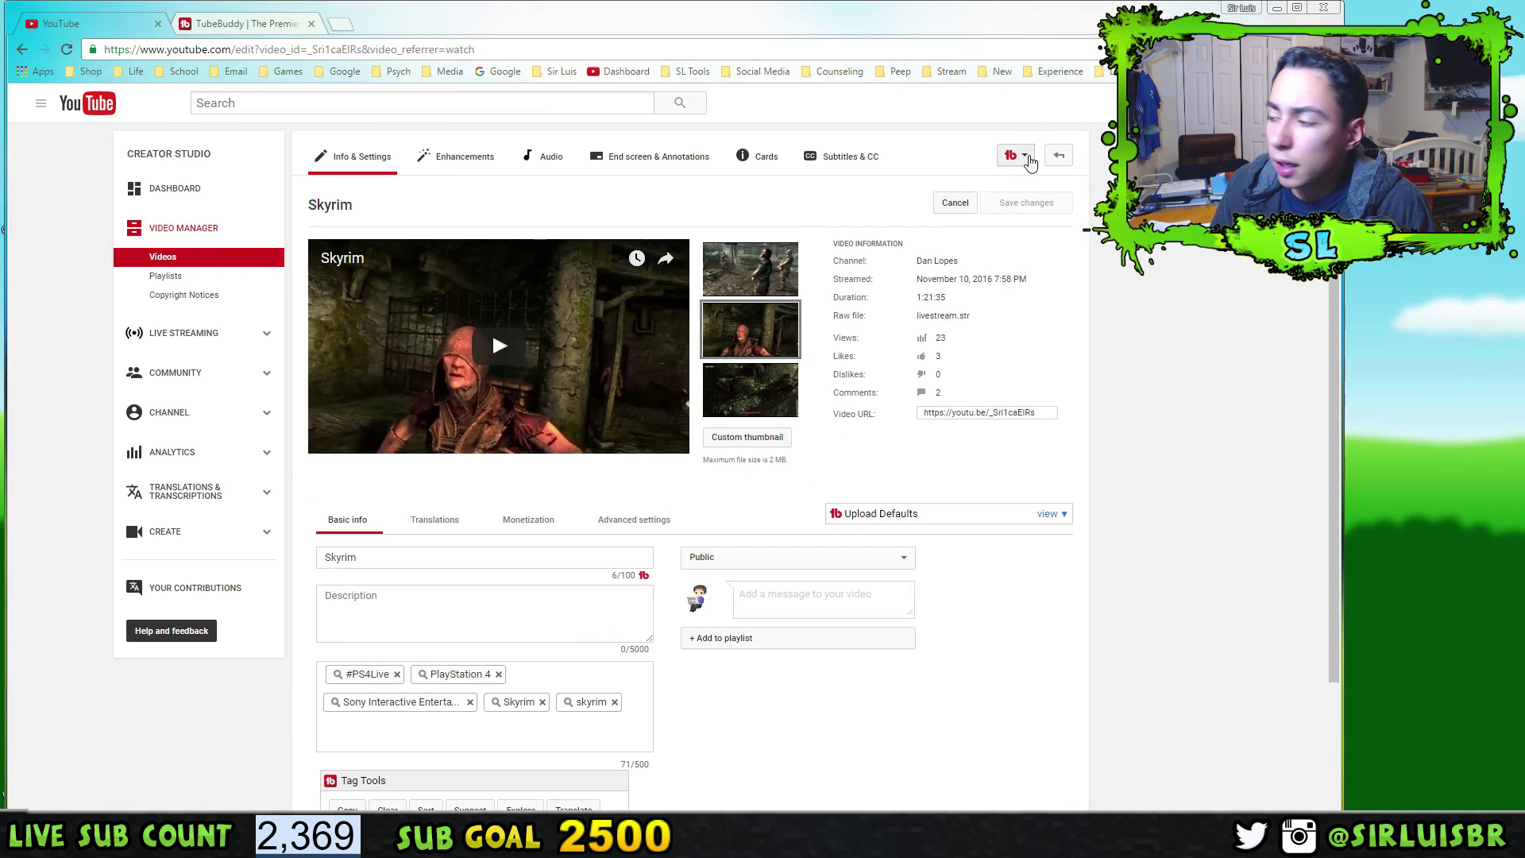
# Launch the Thumbnail Generator from the TubeBuddy tools menu on the Skyrim edit page
pyautogui.click(1030, 162)
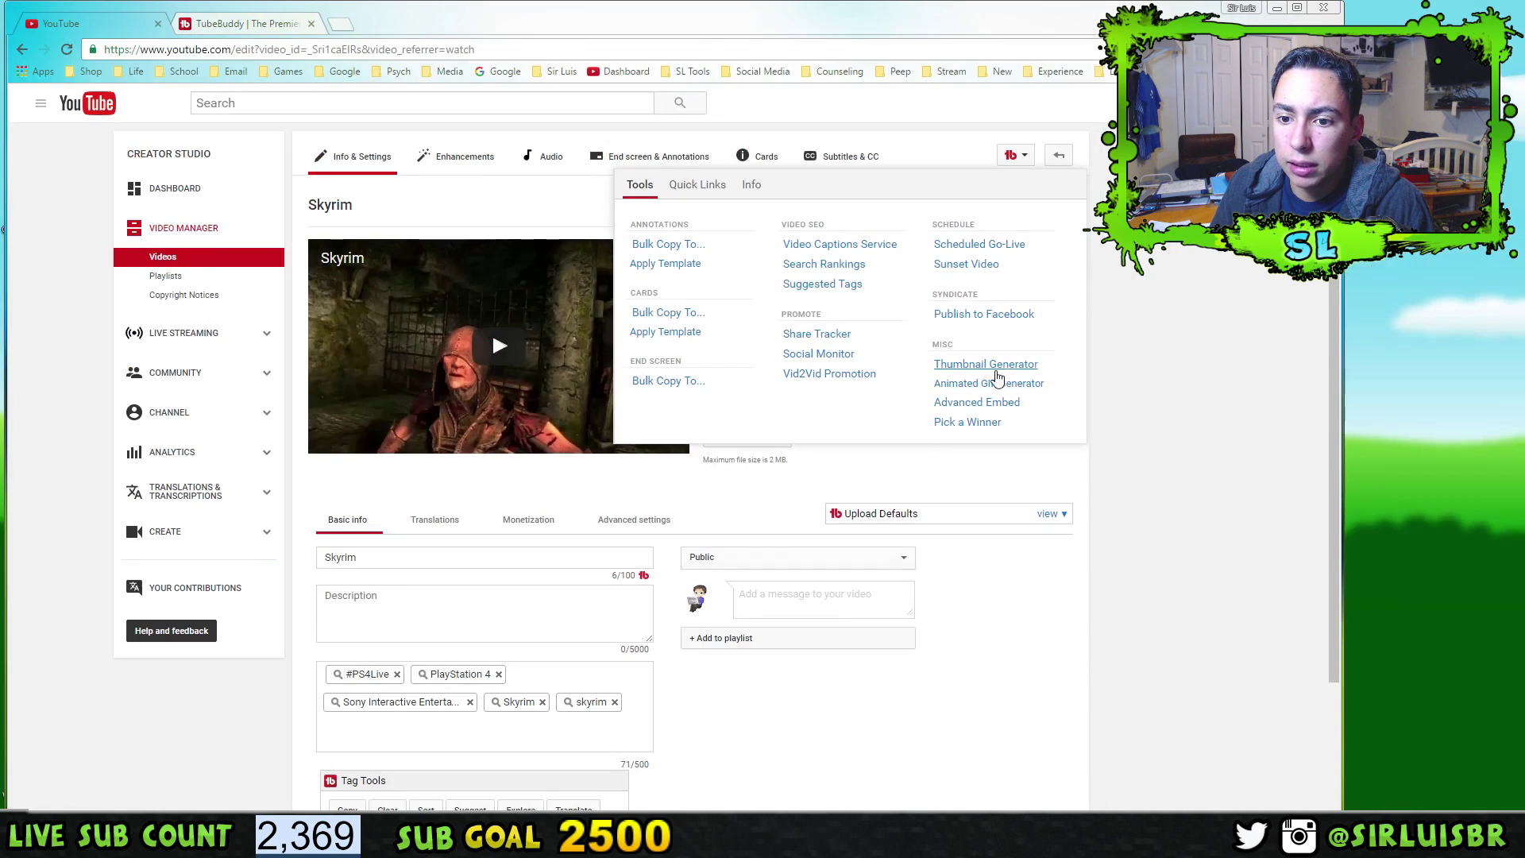
pyautogui.click(992, 370)
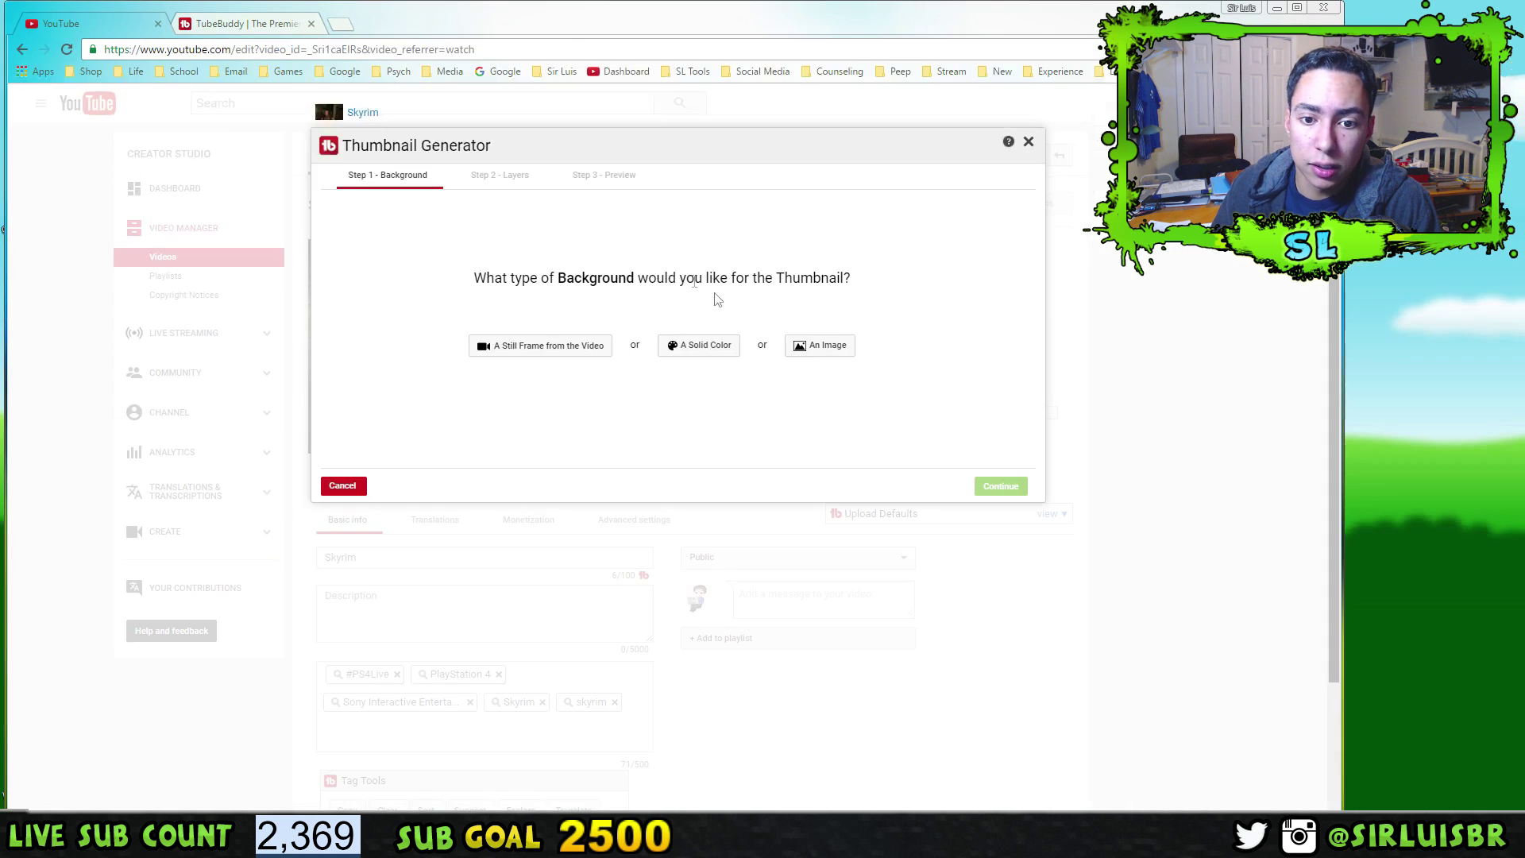
# Use a still video frame as background, scrubbing through 1:43, 1:03 and 2:38
pyautogui.click(564, 354)
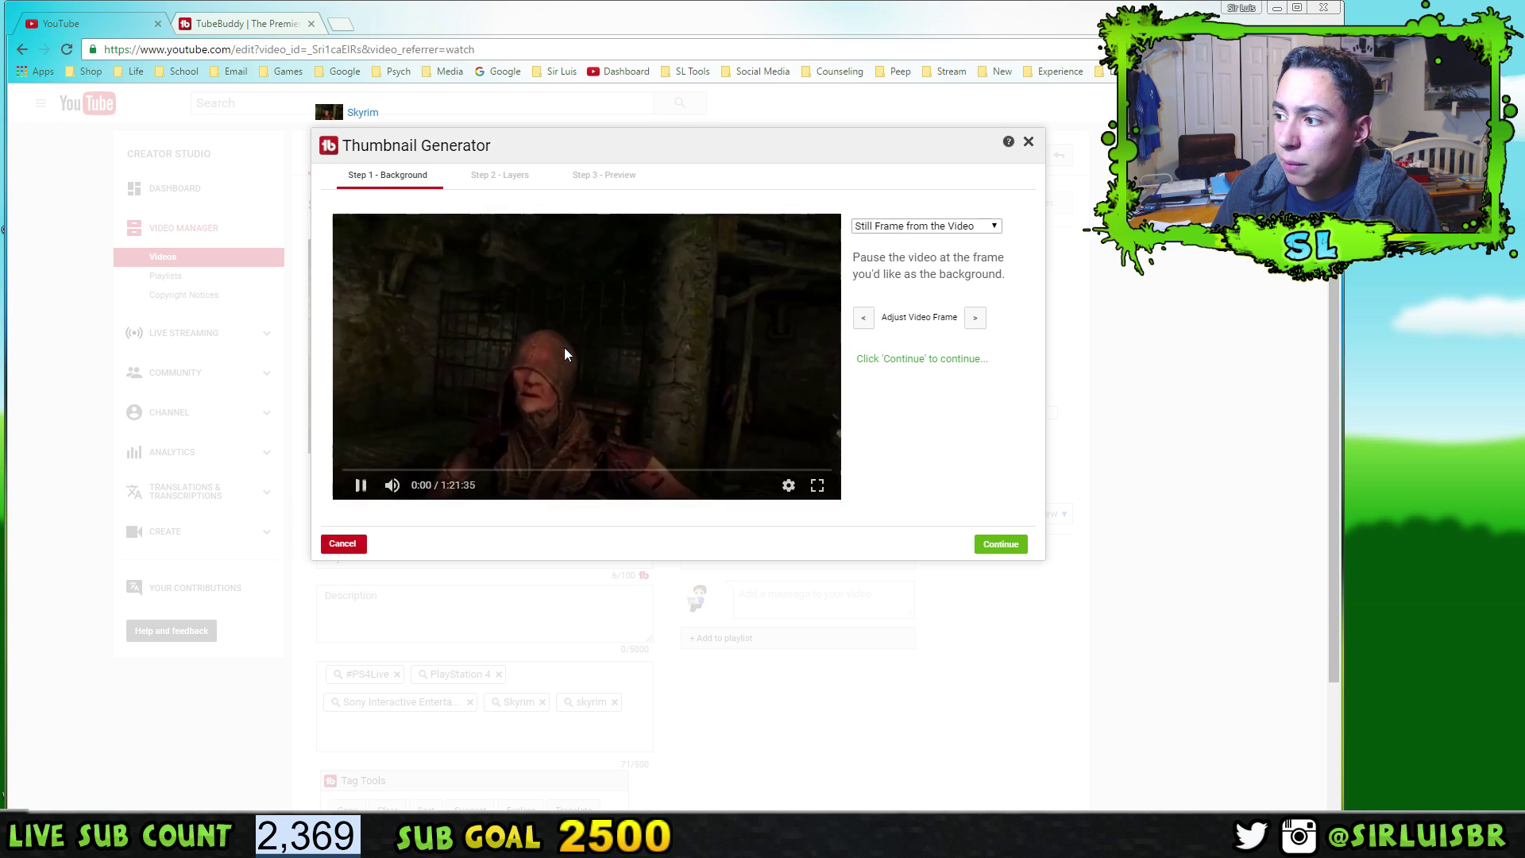
pyautogui.click(388, 418)
pyautogui.click(352, 470)
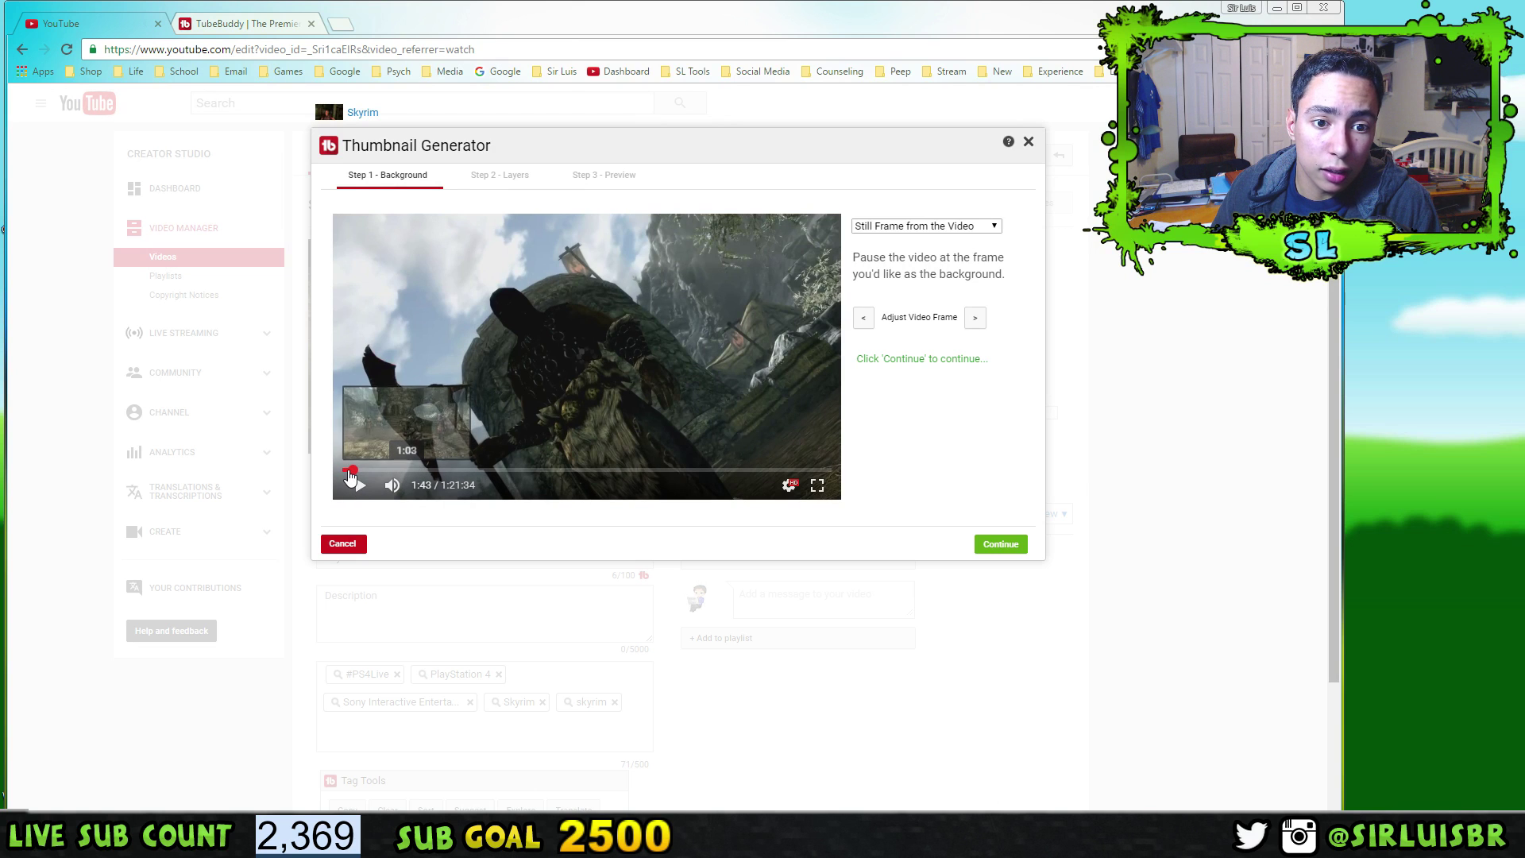
pyautogui.click(350, 470)
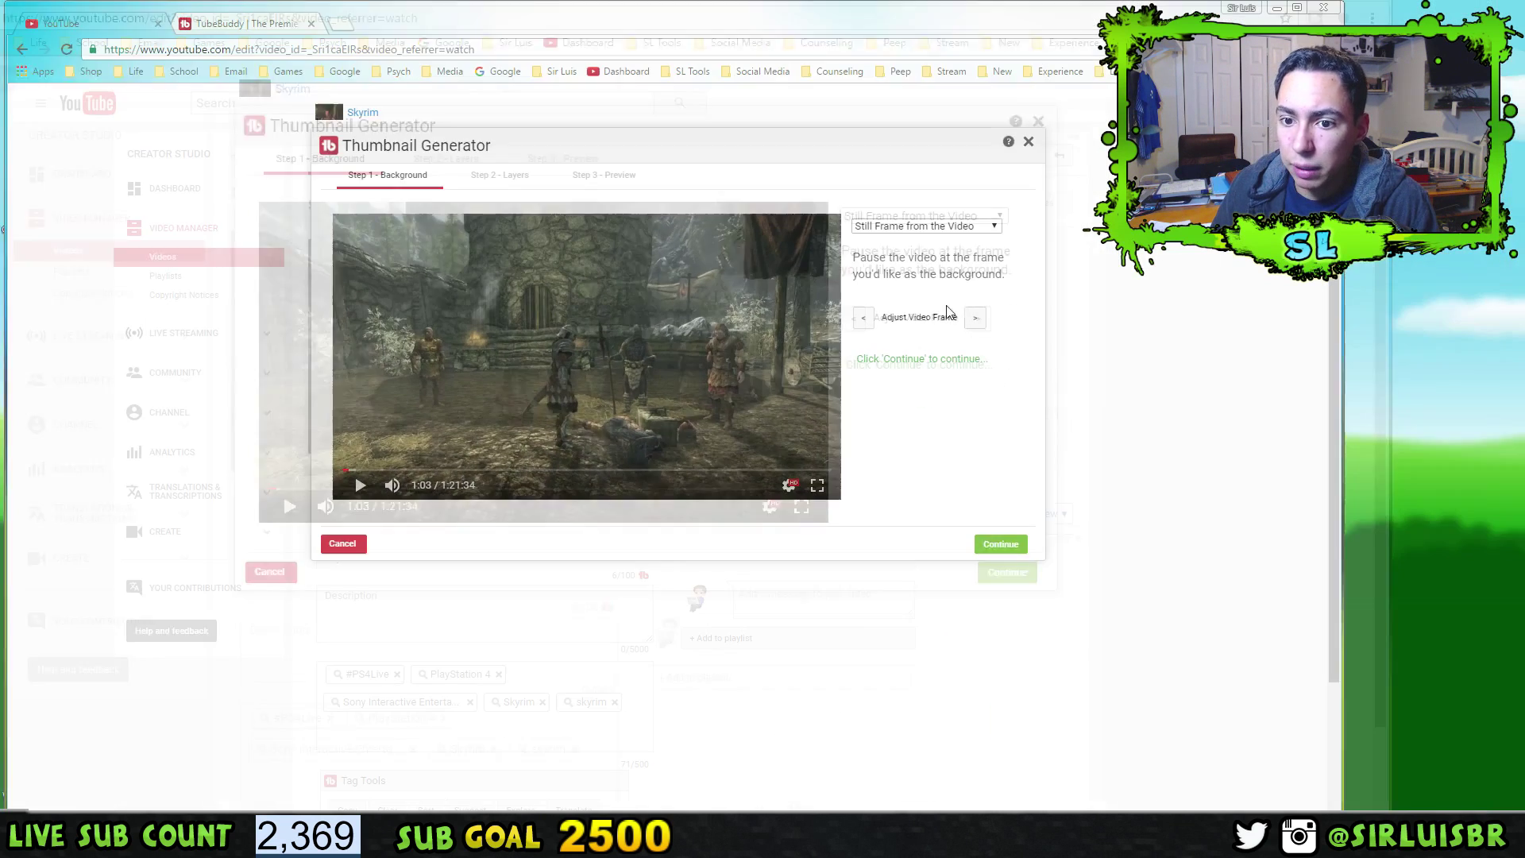
pyautogui.click(970, 330)
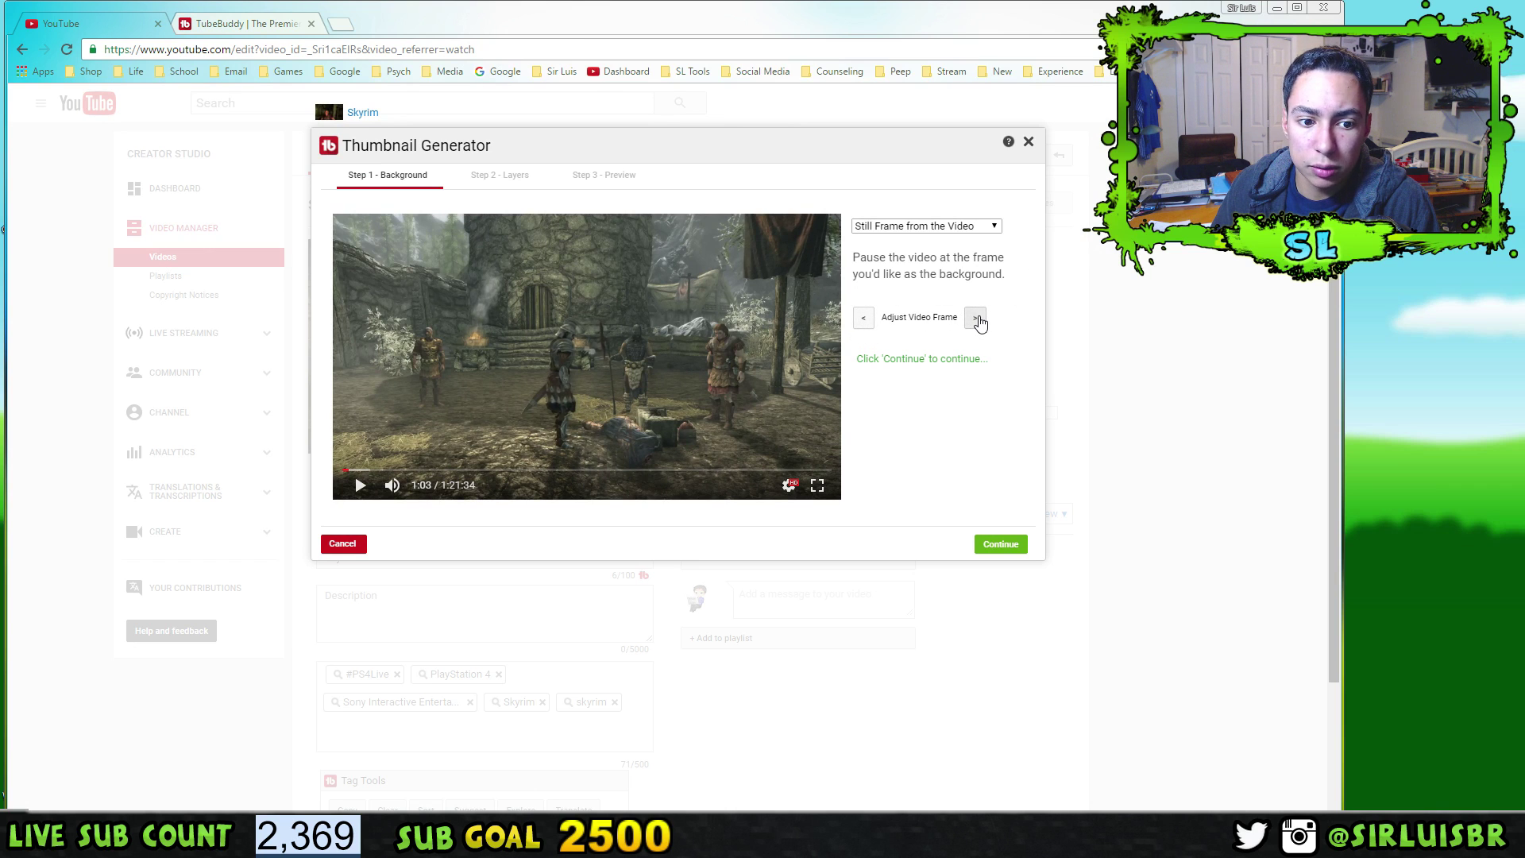
pyautogui.click(358, 469)
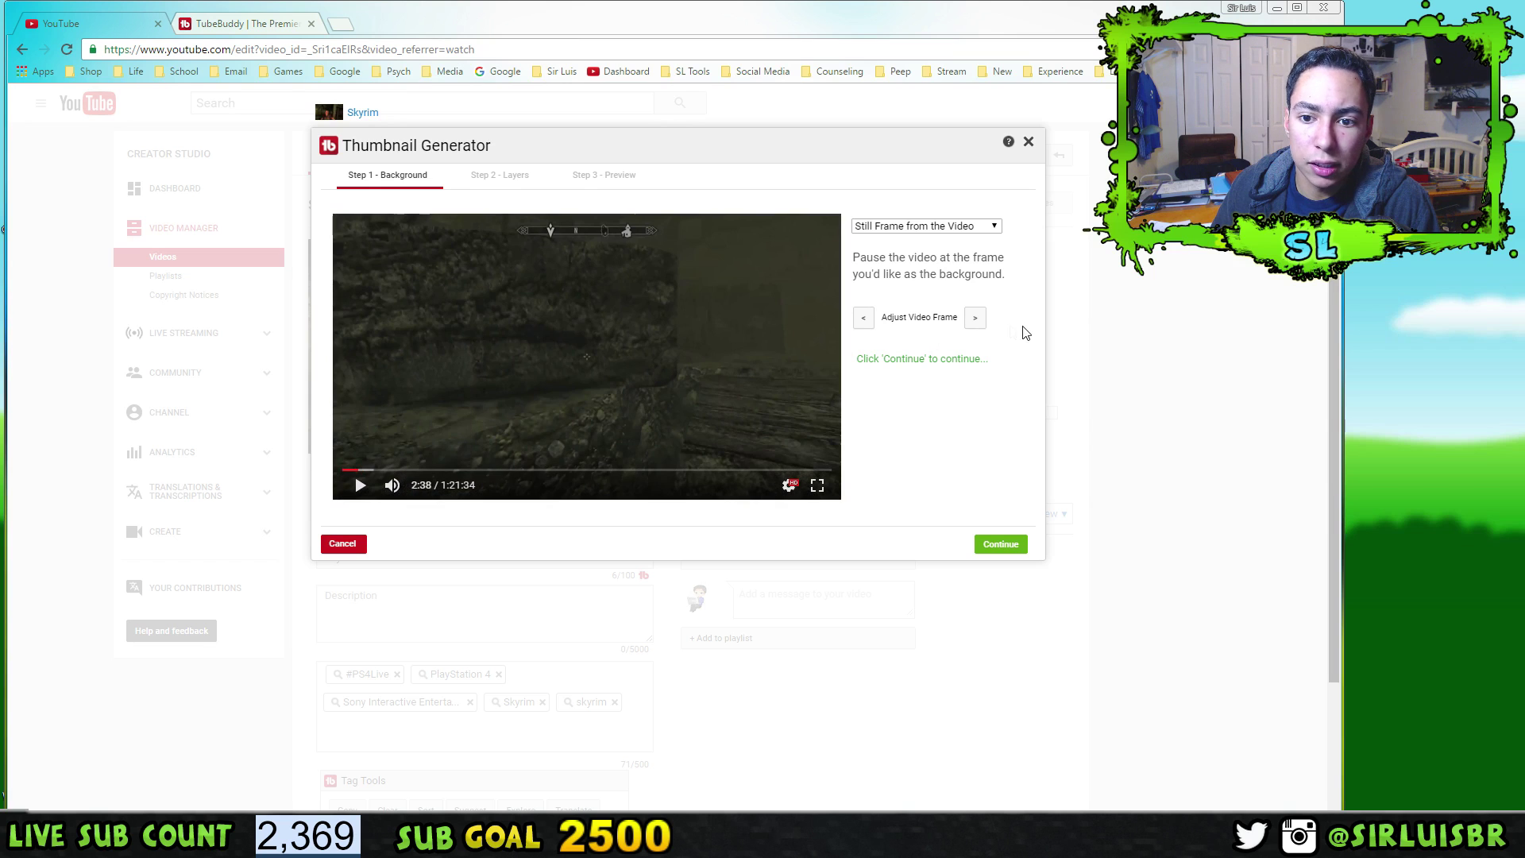
# Fine-tune with the frame-step arrows, then settle on the village scene at 1:27
pyautogui.click(975, 318)
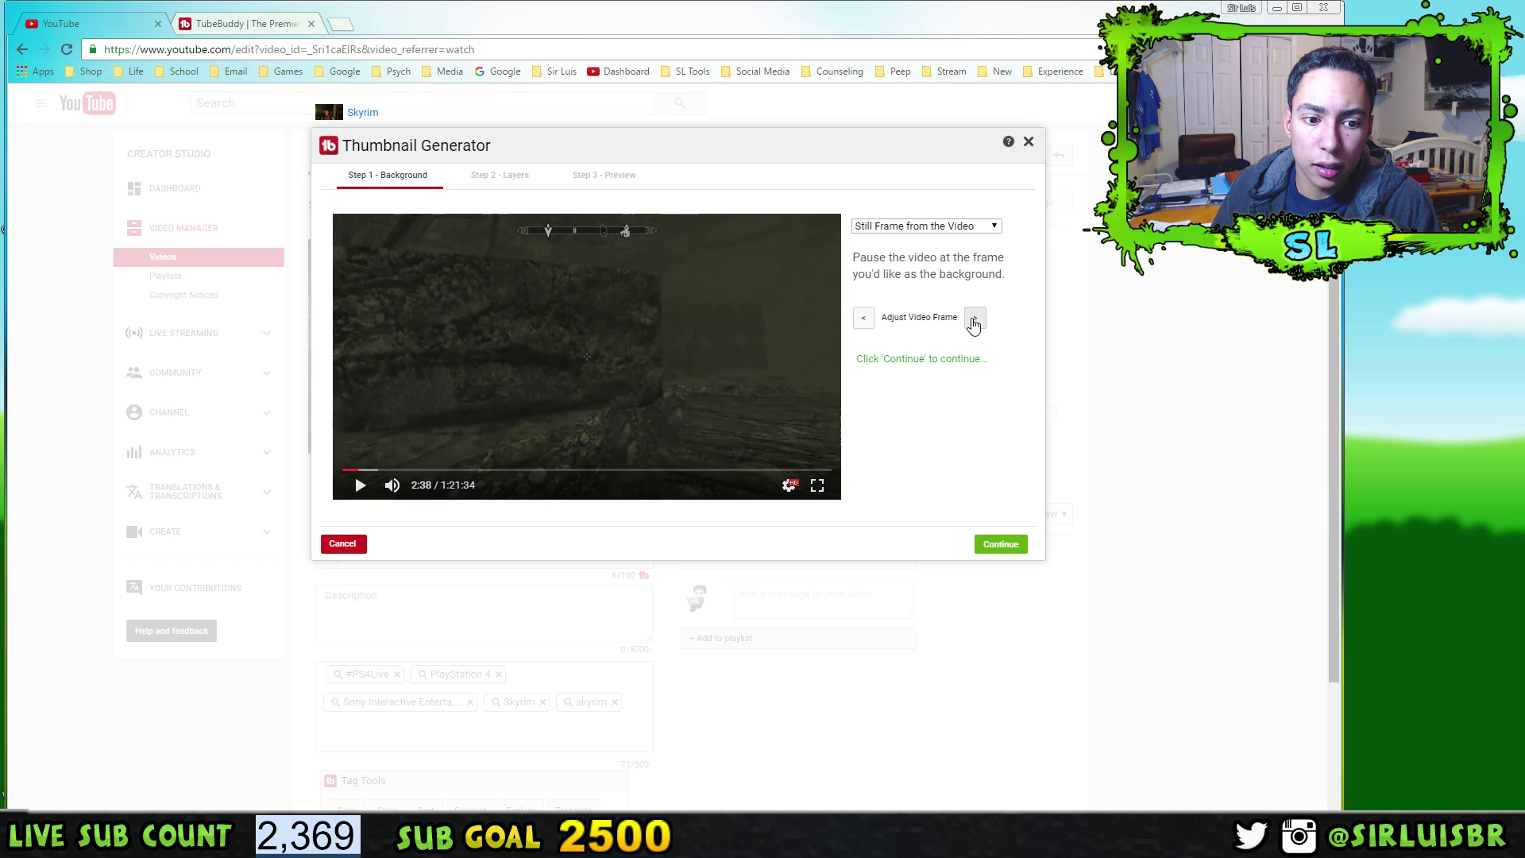
pyautogui.click(976, 317)
pyautogui.click(975, 318)
pyautogui.click(864, 318)
pyautogui.click(864, 318)
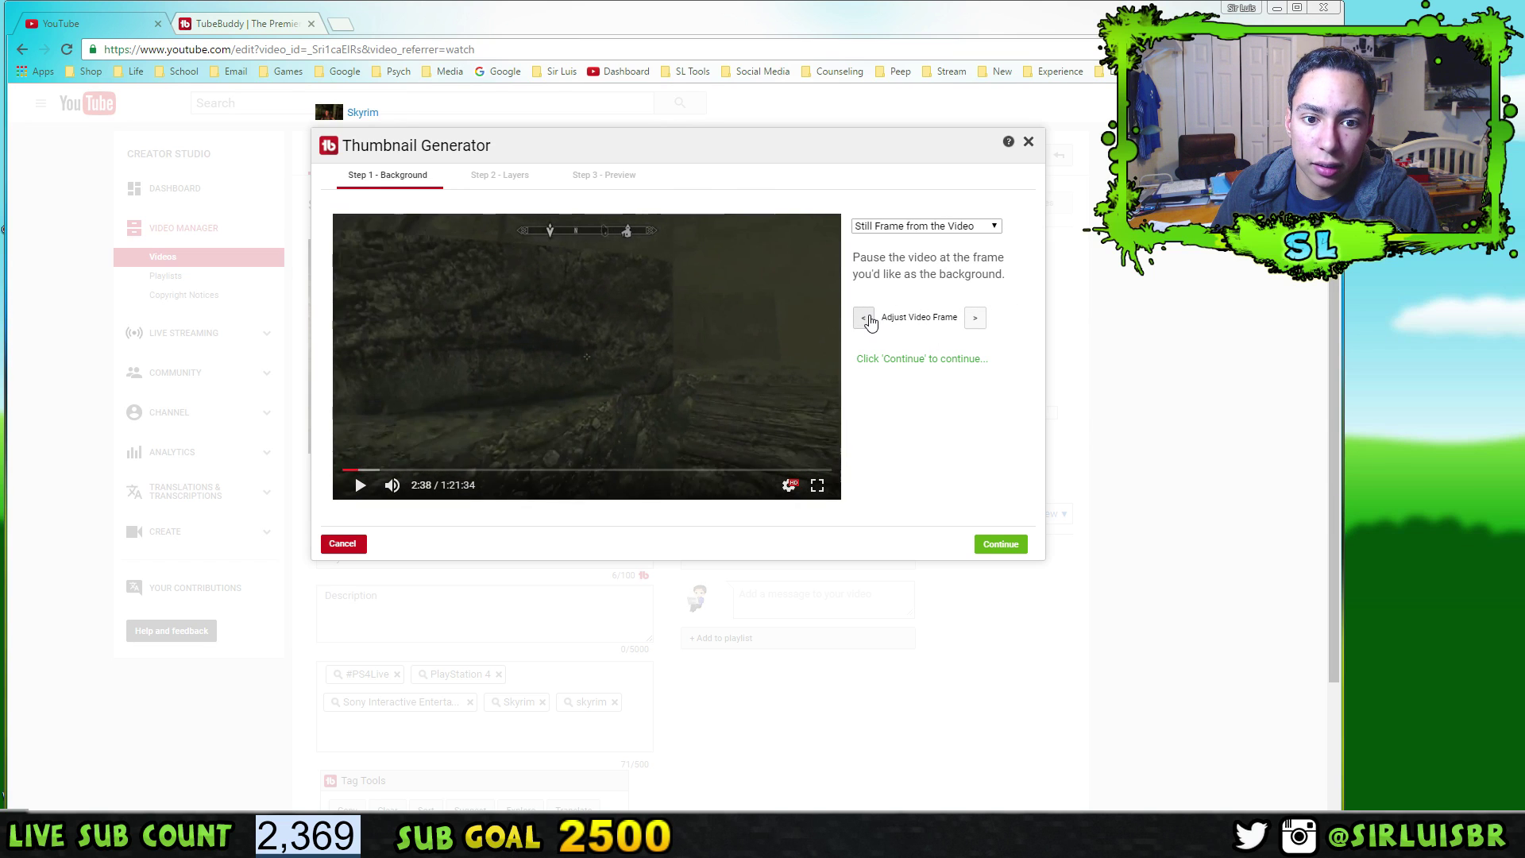
pyautogui.click(864, 318)
pyautogui.click(865, 317)
pyautogui.click(868, 317)
pyautogui.click(868, 318)
pyautogui.click(868, 318)
pyautogui.click(868, 318)
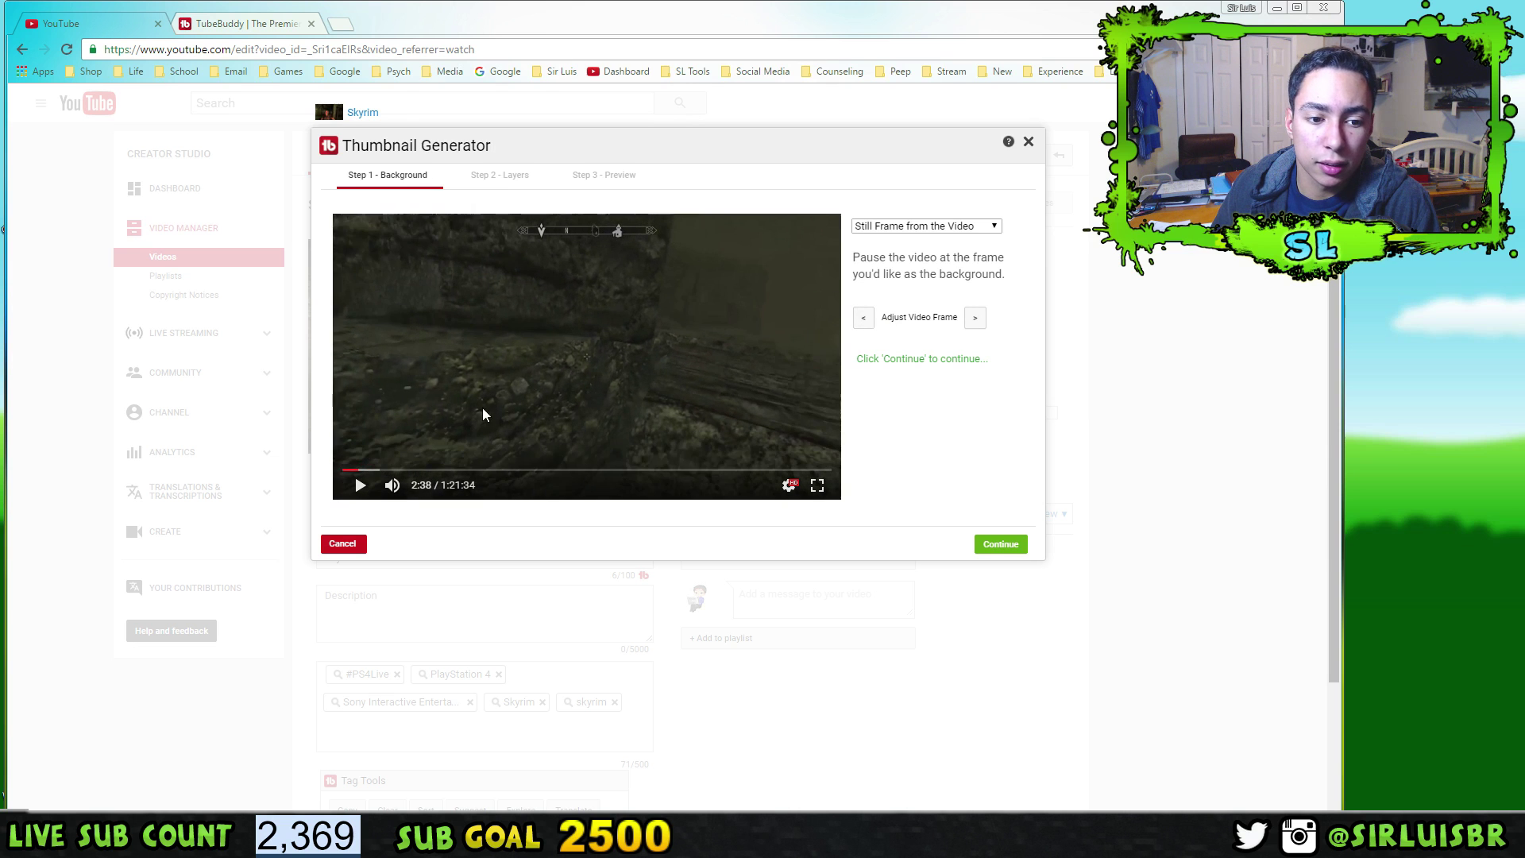
pyautogui.click(351, 471)
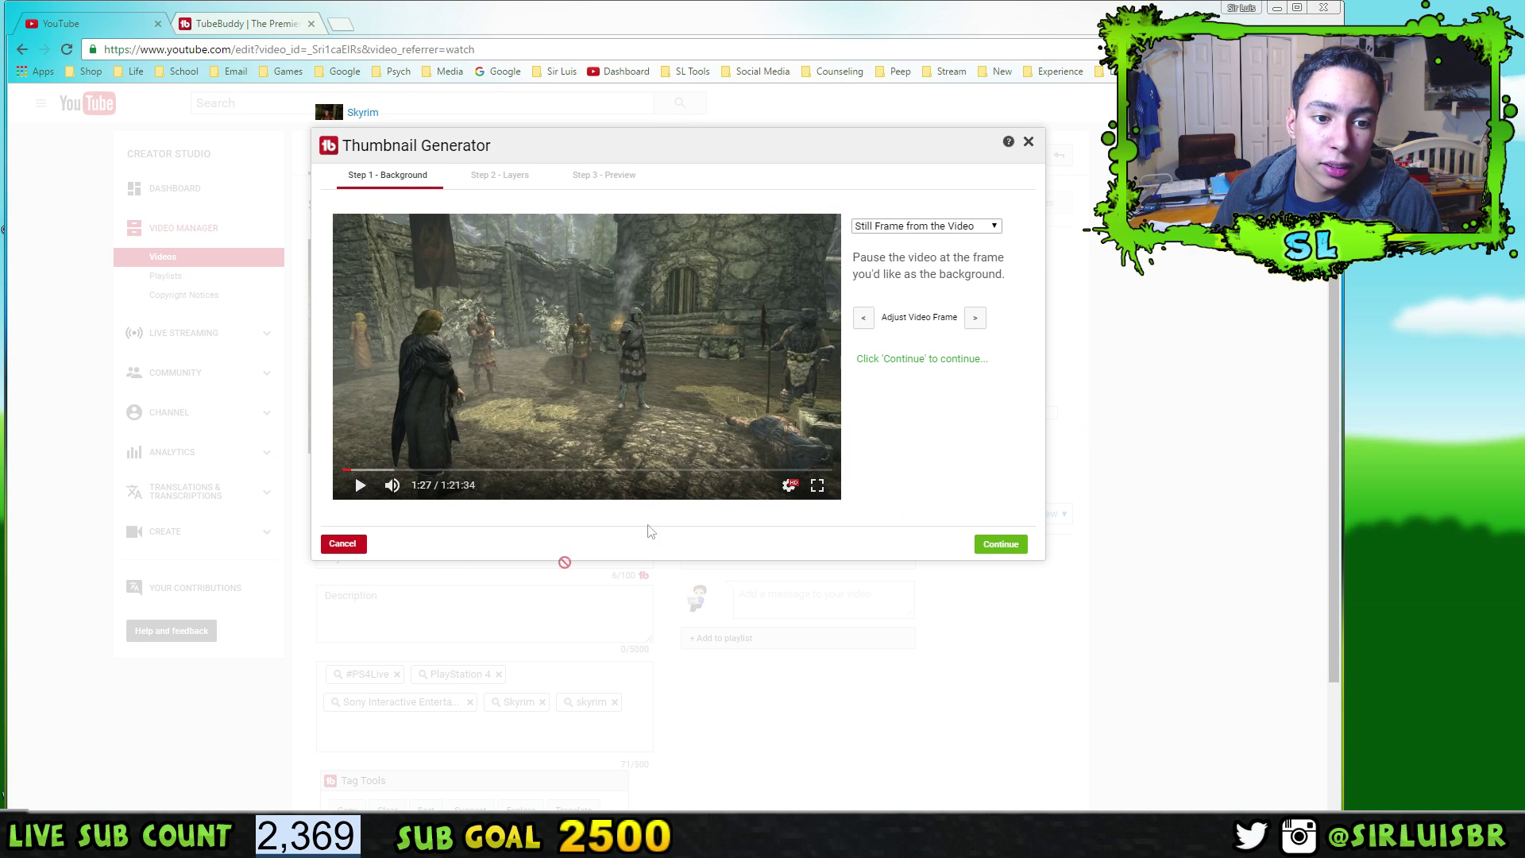
# Try a solid colour background, first dark red and then green
pyautogui.click(998, 229)
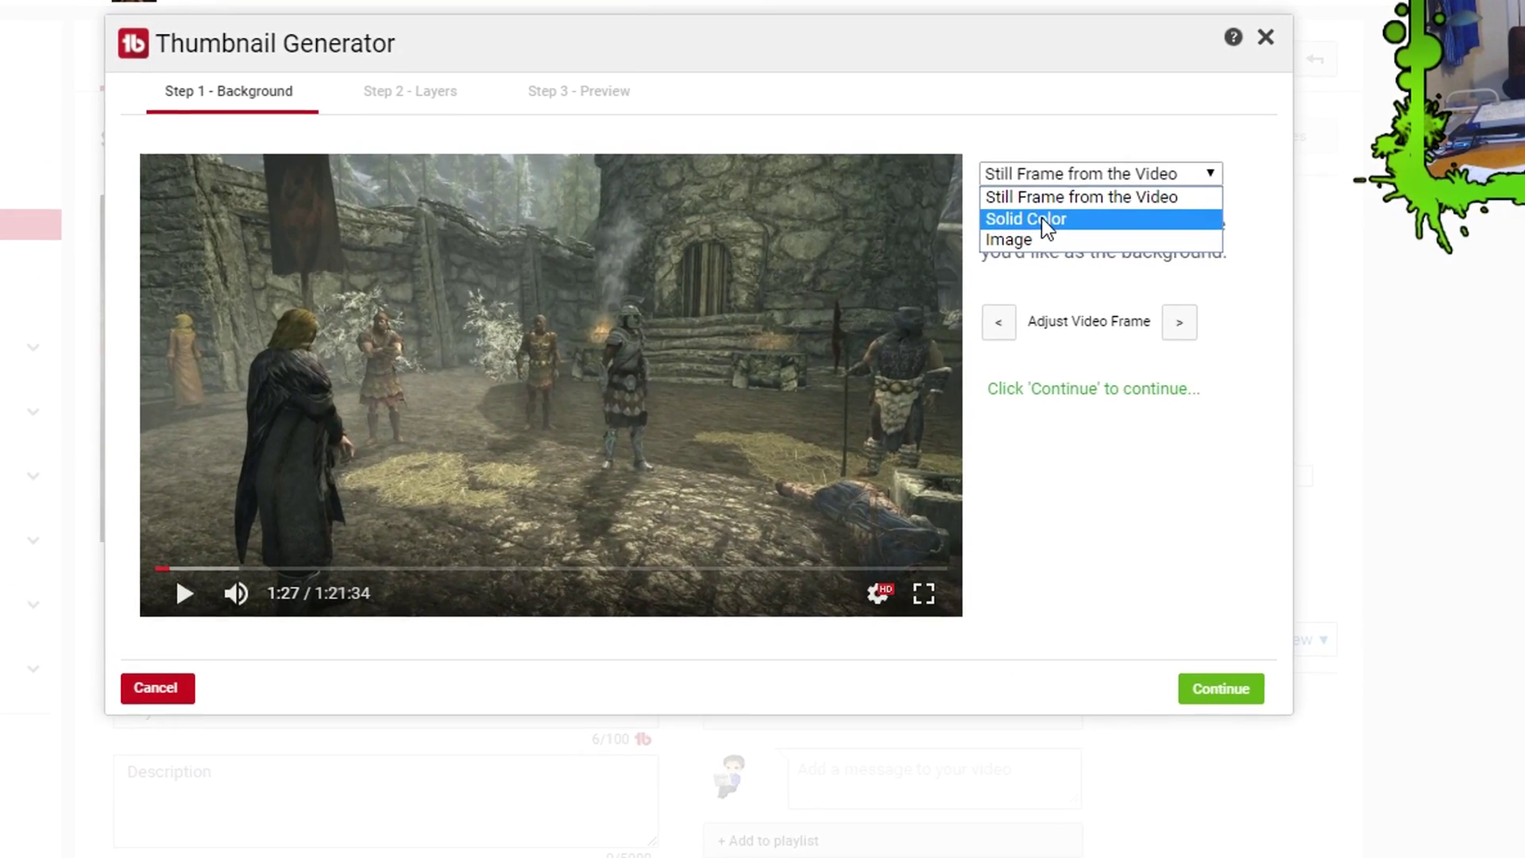
pyautogui.click(977, 231)
pyautogui.click(1094, 268)
pyautogui.click(1163, 382)
pyautogui.click(1148, 696)
pyautogui.click(1096, 262)
pyautogui.click(1296, 352)
pyautogui.click(1168, 635)
# Try stock image backgrounds: coloured dots, colourful leaves and pink sunburst
pyautogui.click(1253, 208)
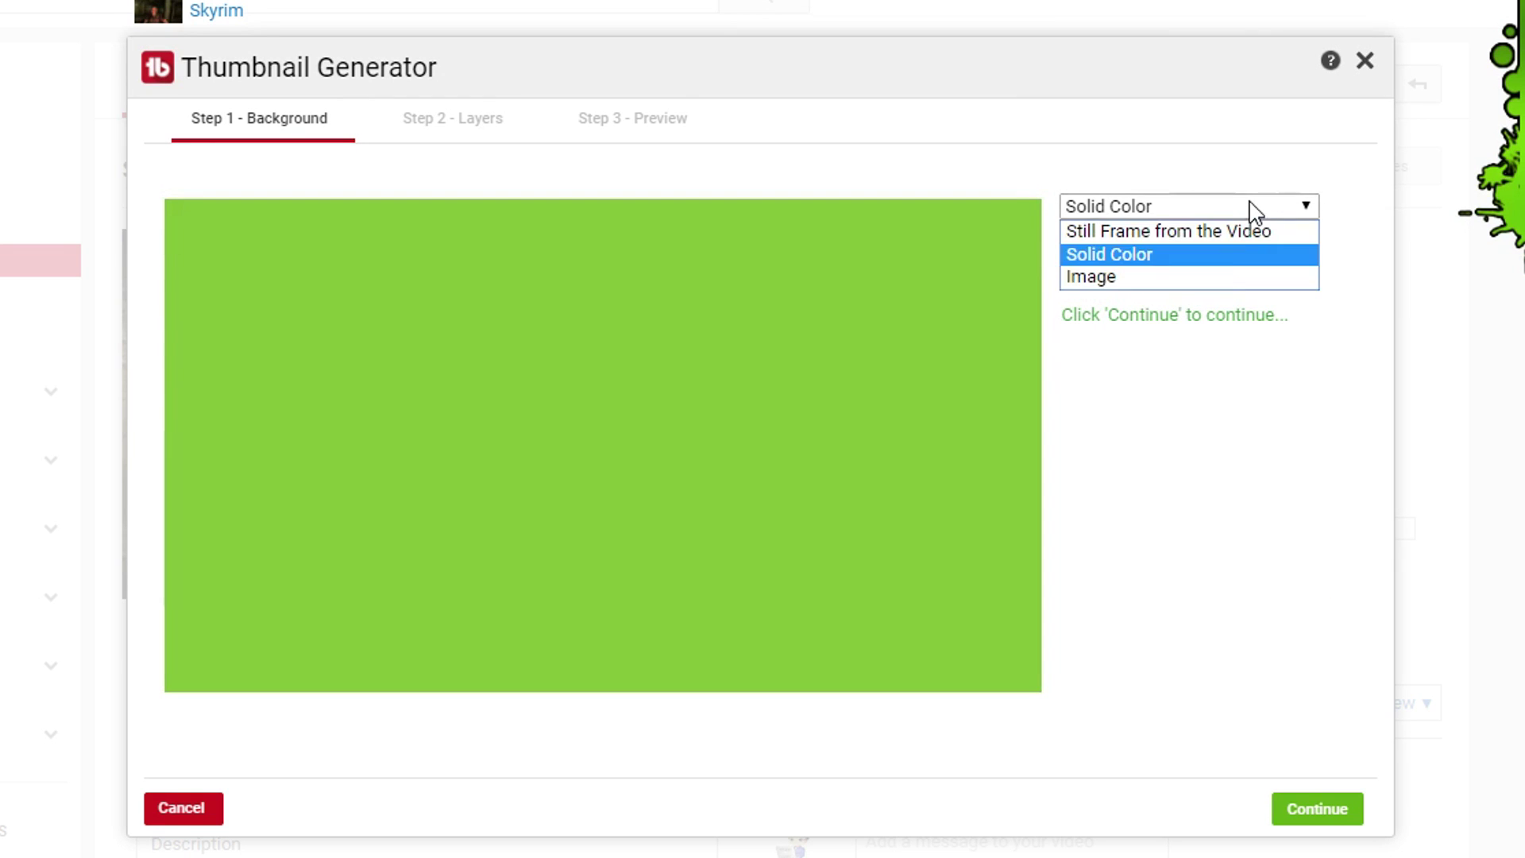
pyautogui.click(1220, 278)
pyautogui.scroll(-5, 1152, 493)
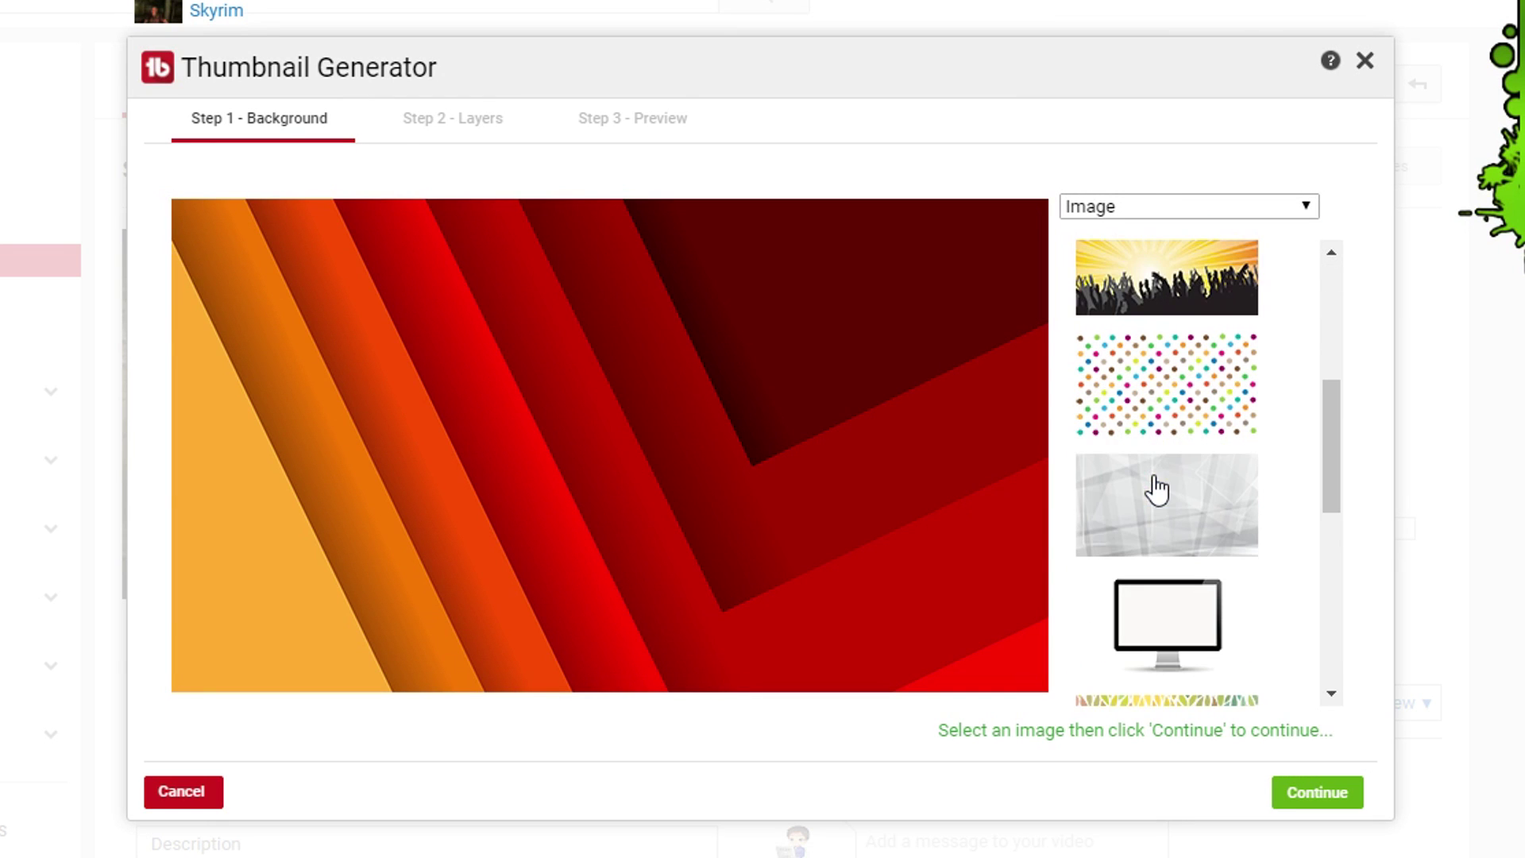
pyautogui.click(1189, 359)
pyautogui.scroll(-3, 1176, 428)
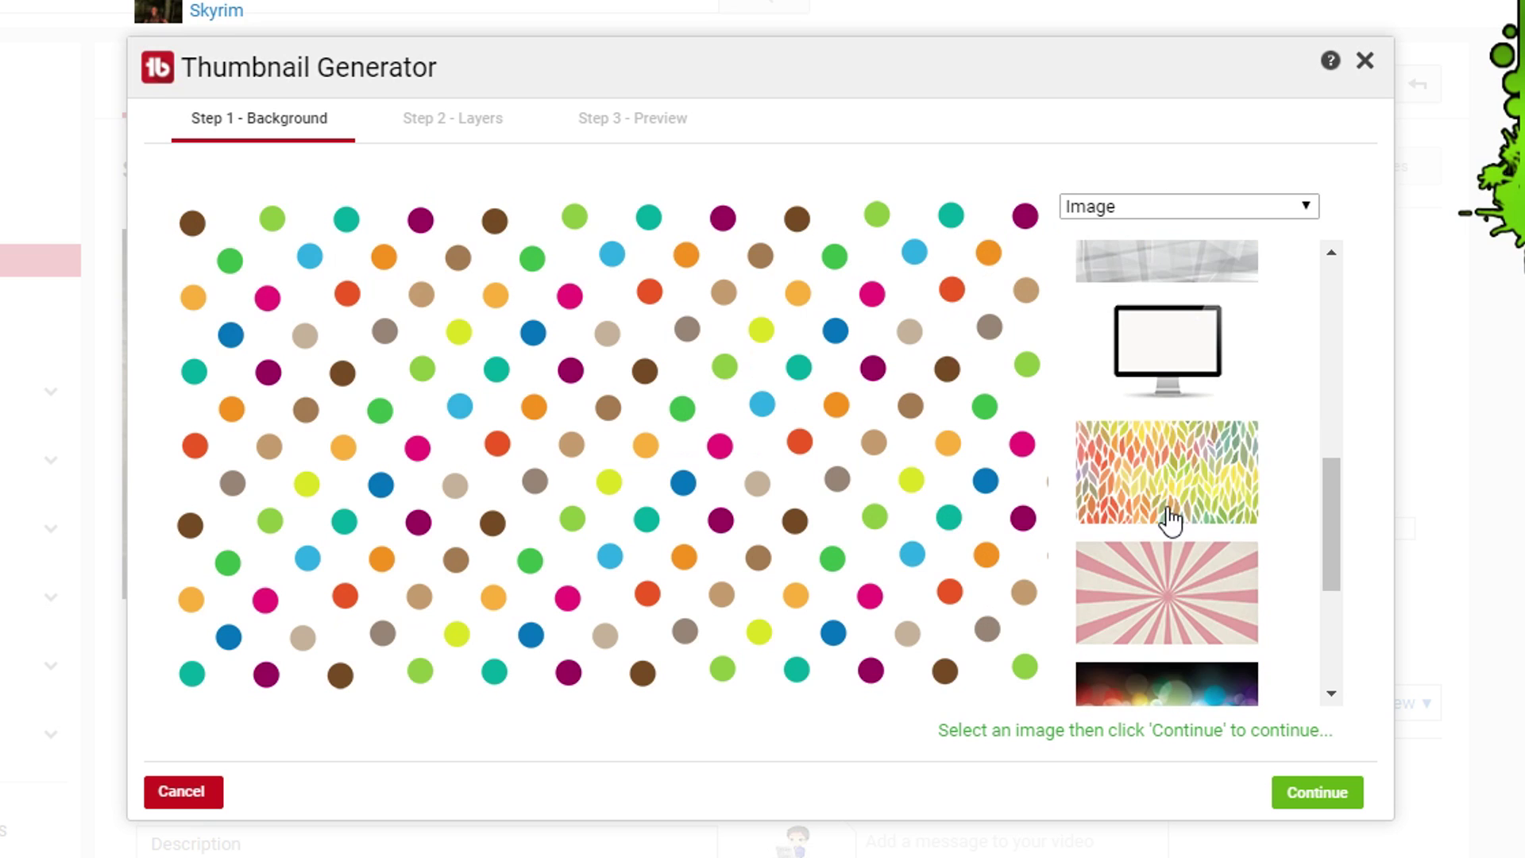
pyautogui.click(1168, 515)
pyautogui.click(1171, 582)
pyautogui.scroll(10, 1191, 437)
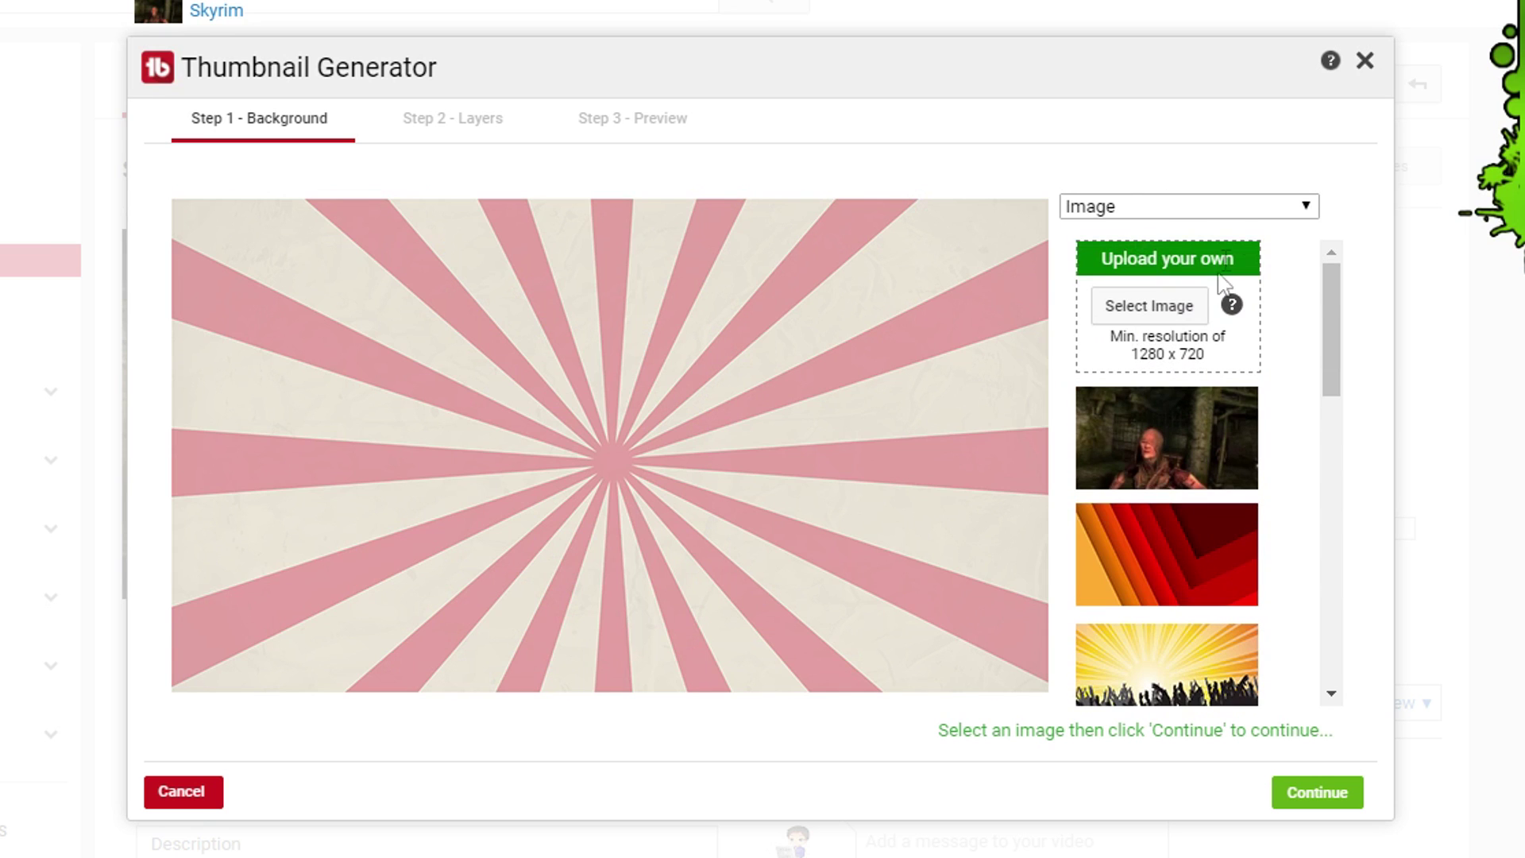
# Switch back to the still-frame background paused on the village at 1:28 and move on to layers
pyautogui.click(1307, 208)
pyautogui.click(1278, 232)
pyautogui.click(819, 446)
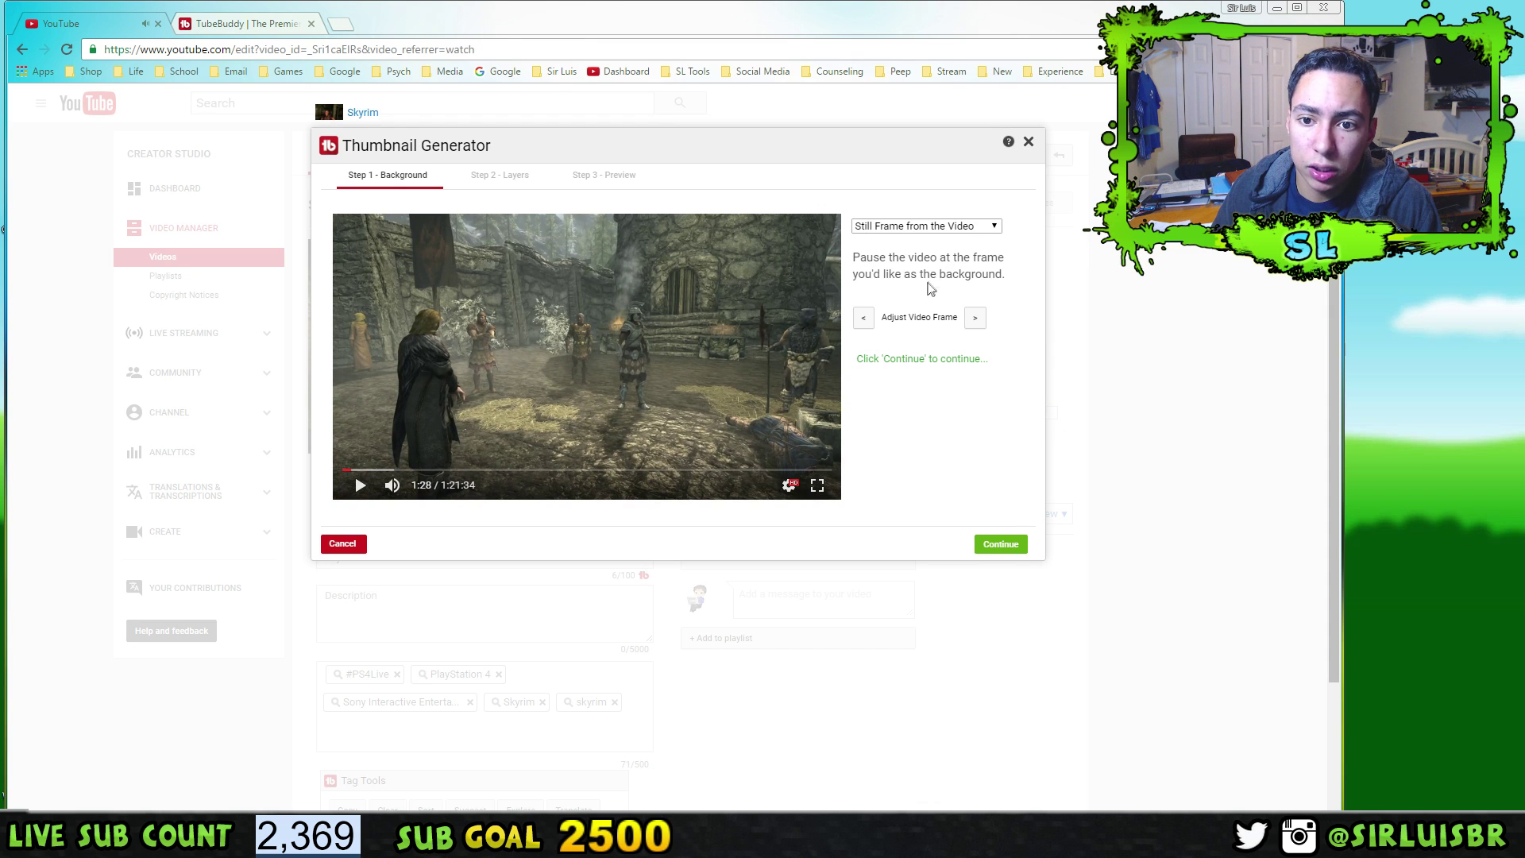
pyautogui.click(995, 544)
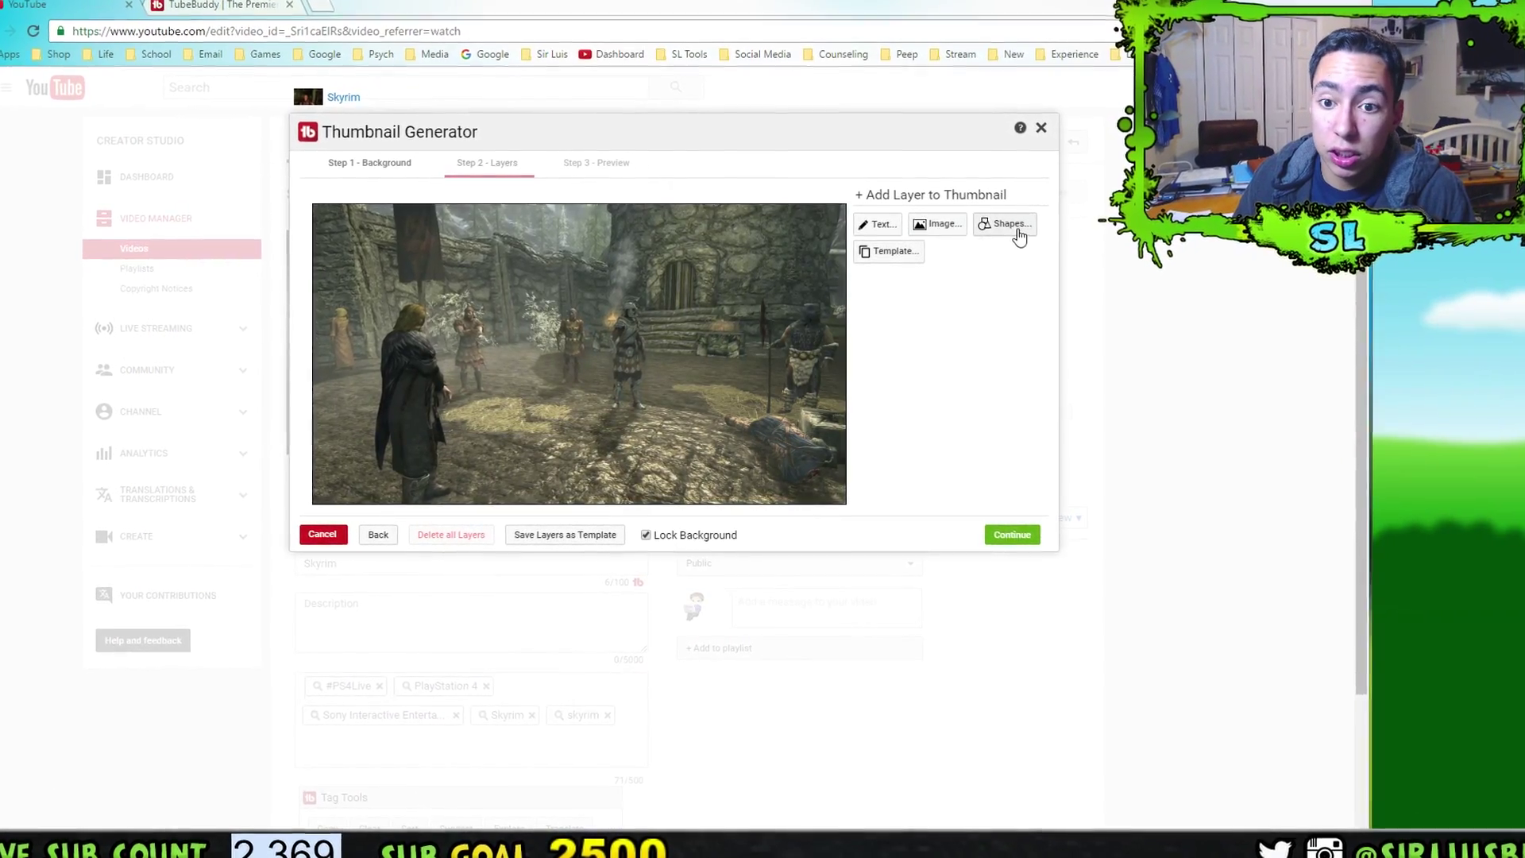
# Add a two-line text layer with the creator's name and 'Was Here'
pyautogui.click(877, 224)
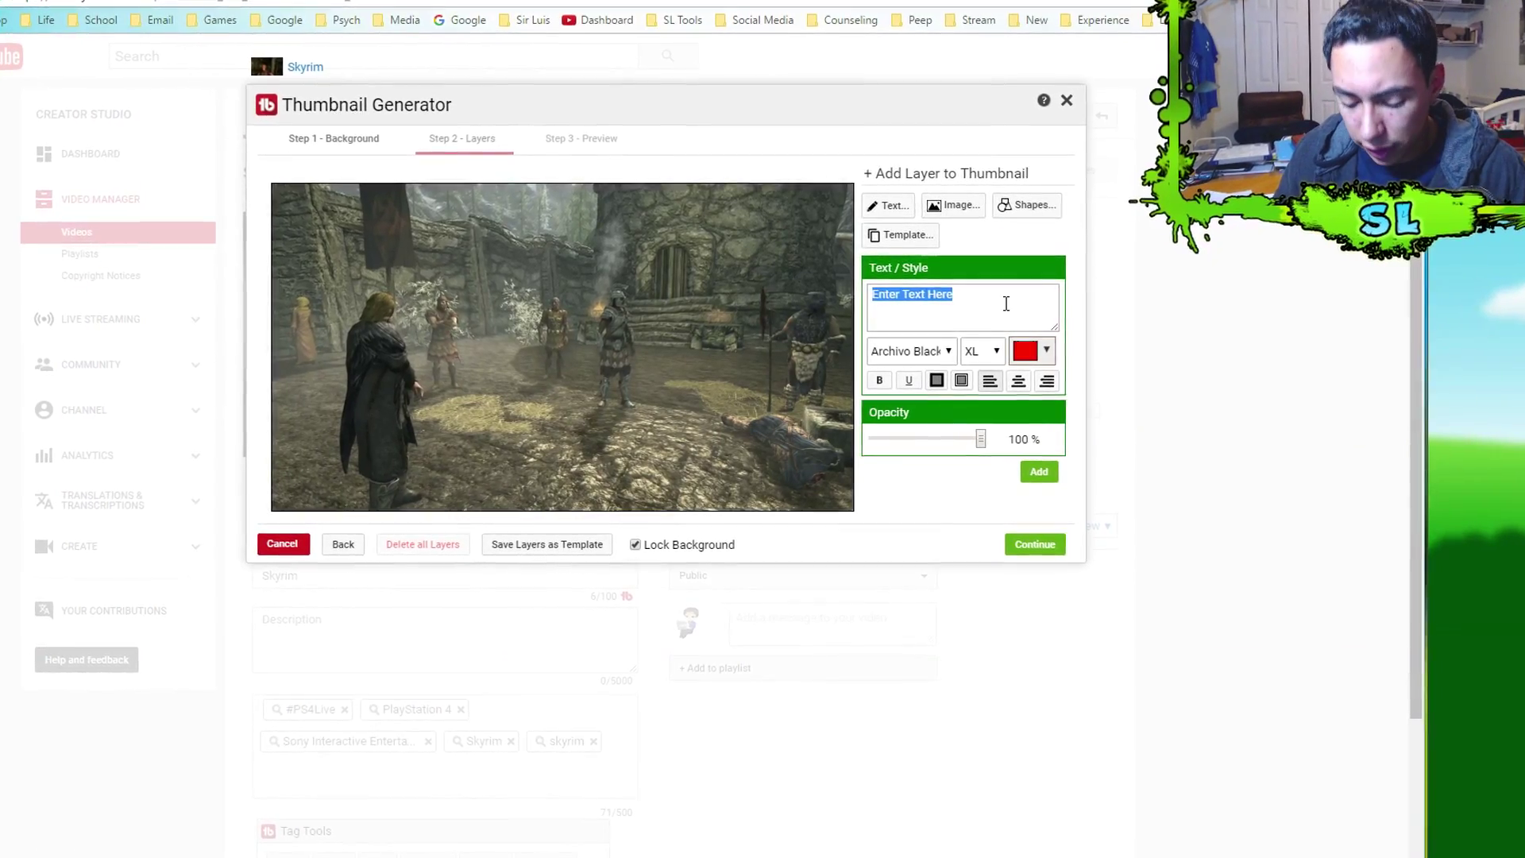
pyautogui.write('Sir Luis')
pyautogui.press('Return')
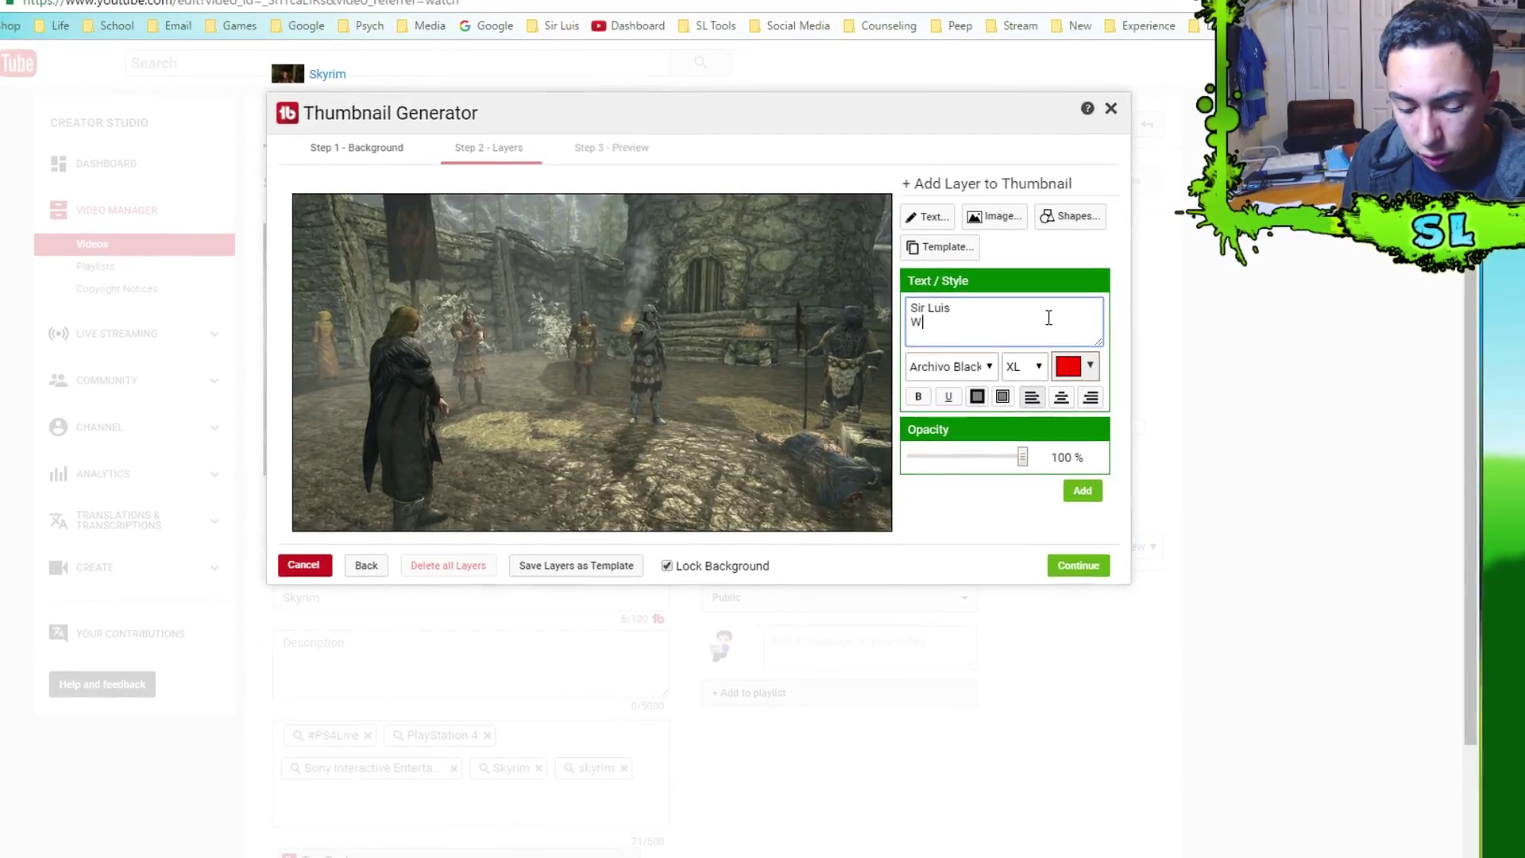
pyautogui.write('Was Here')
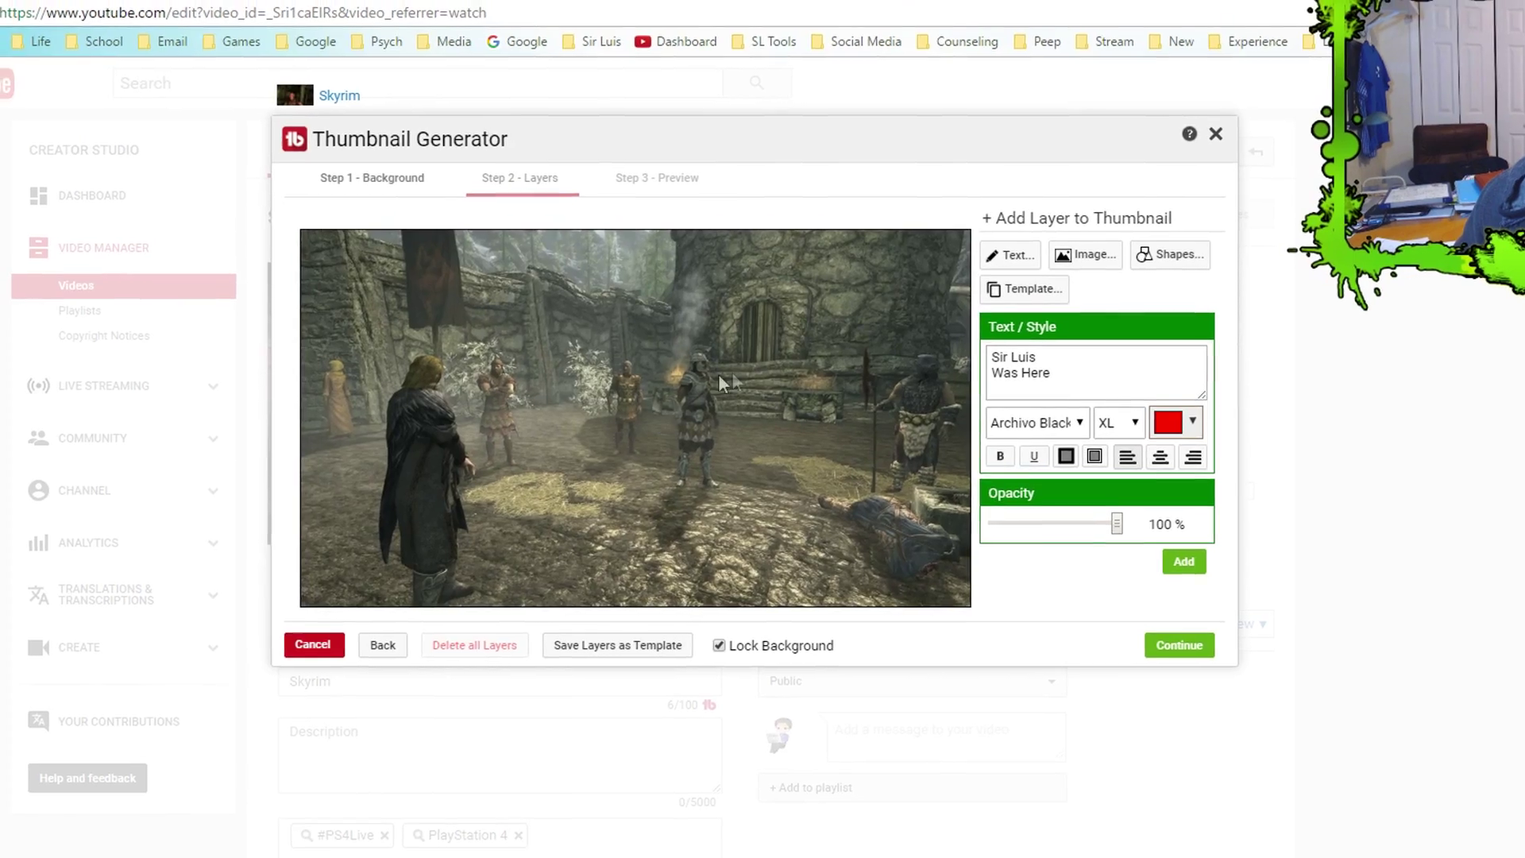
# Set the caption to red Permanent Marker and place it on the thumbnail
pyautogui.click(1073, 422)
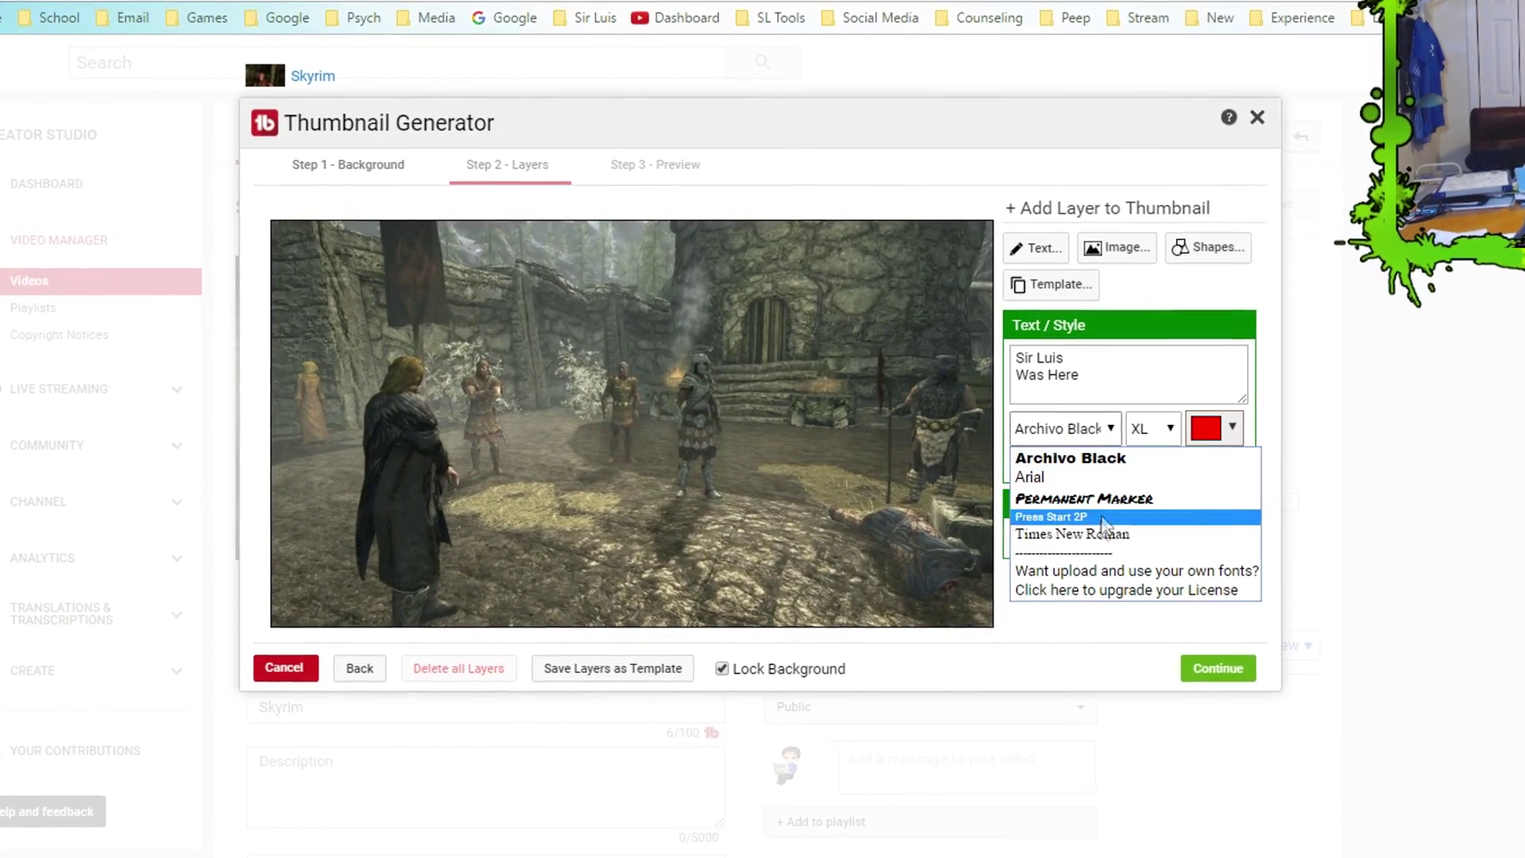
pyautogui.click(1104, 500)
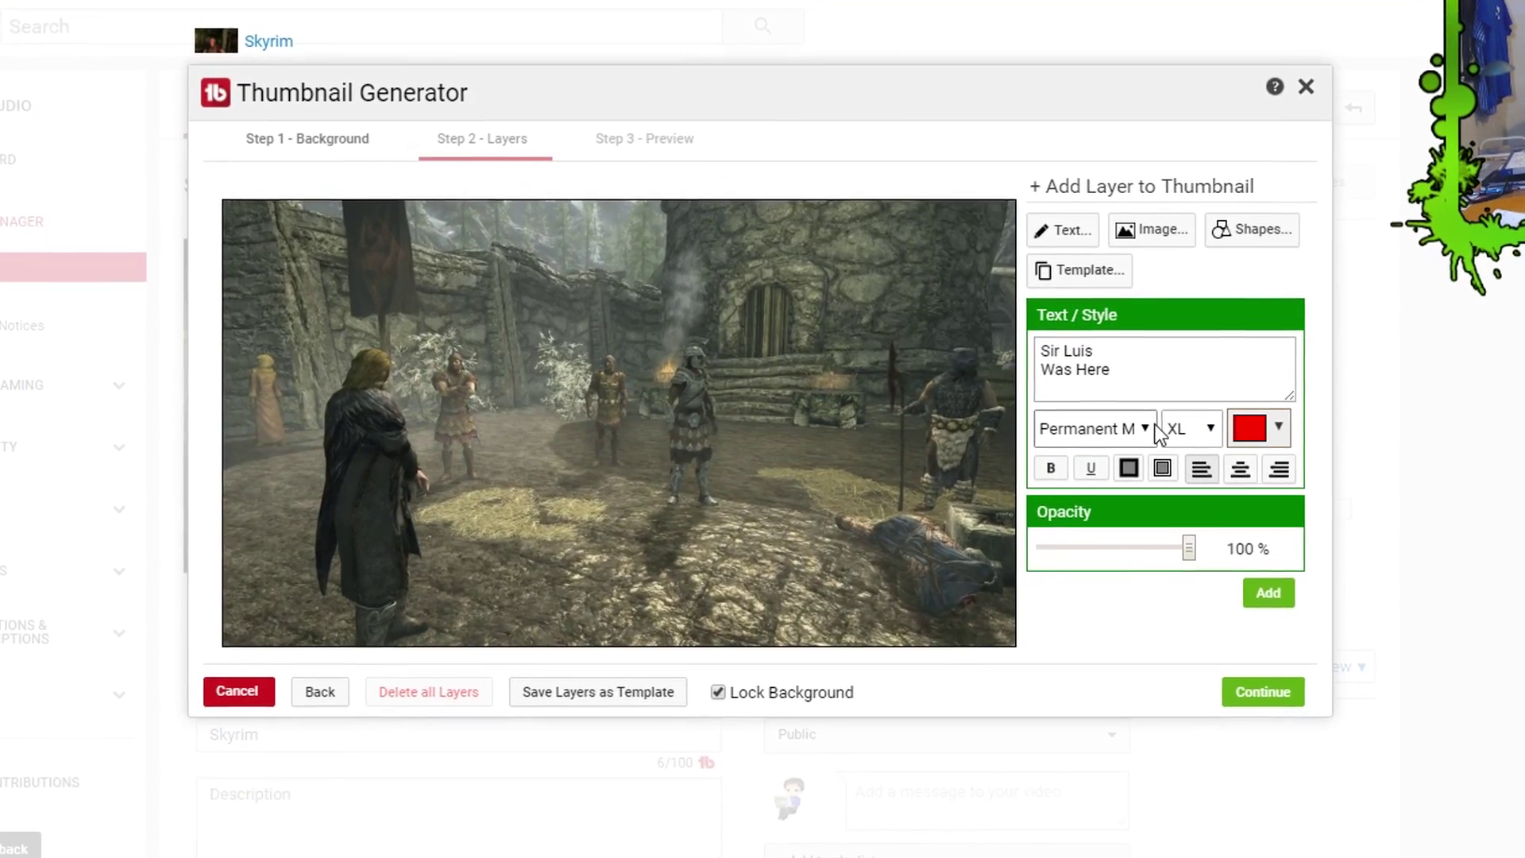
pyautogui.click(1150, 429)
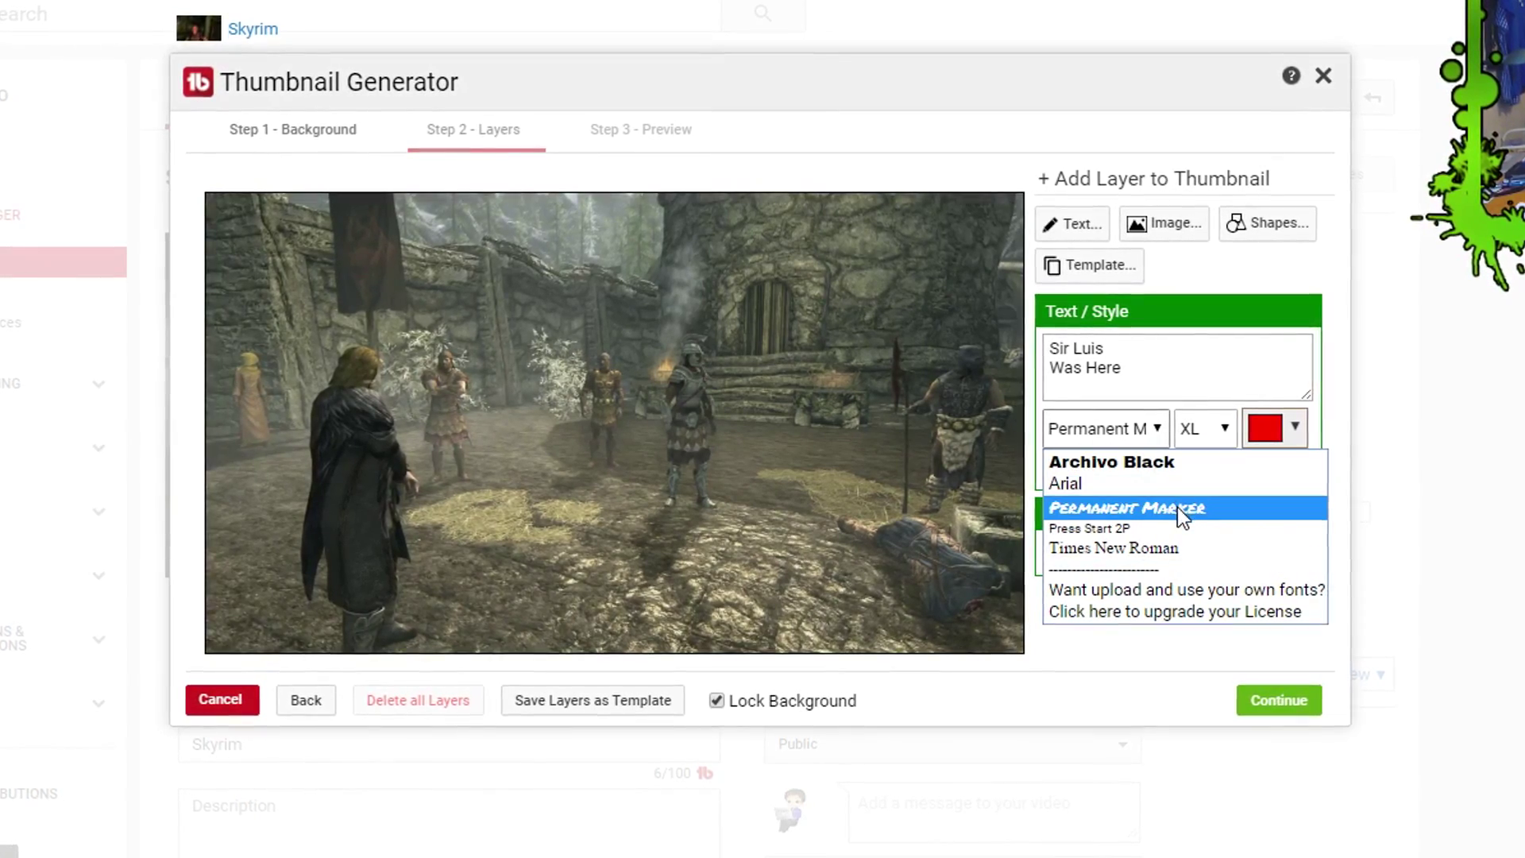
pyautogui.click(1179, 509)
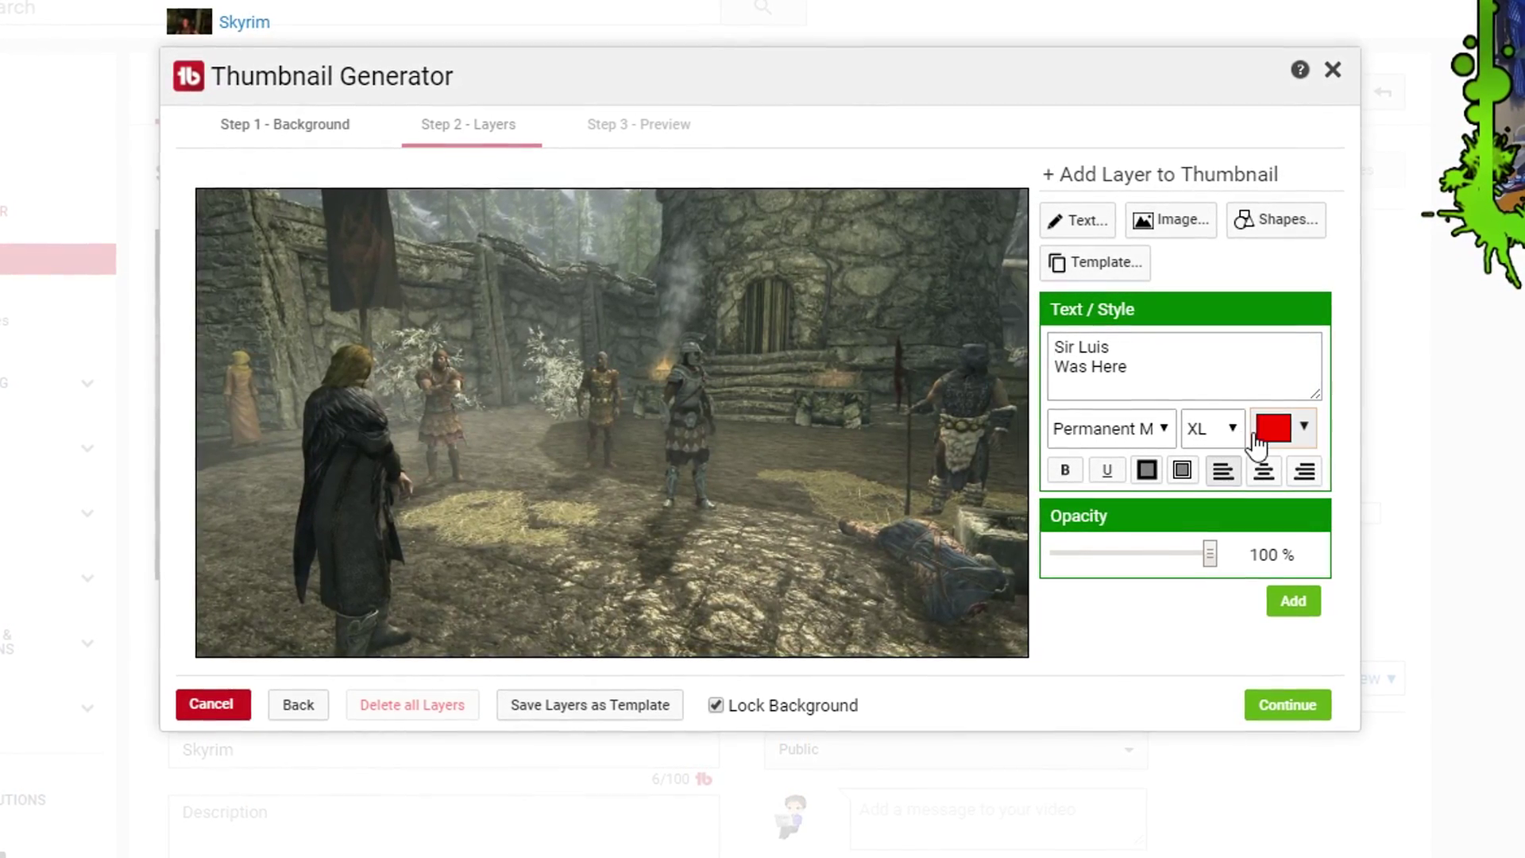
pyautogui.click(1299, 433)
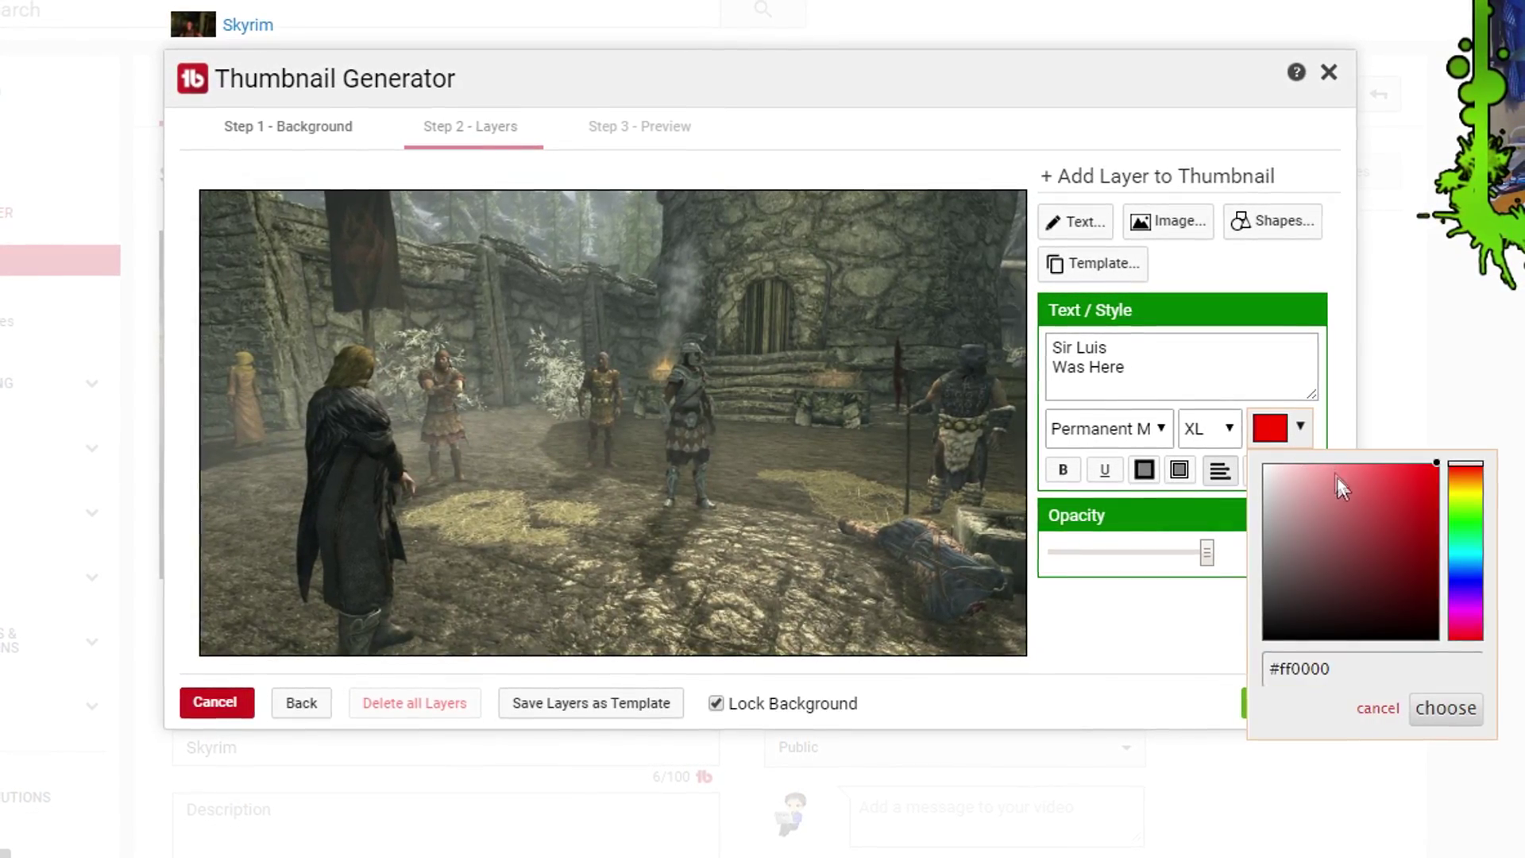
pyautogui.click(1301, 433)
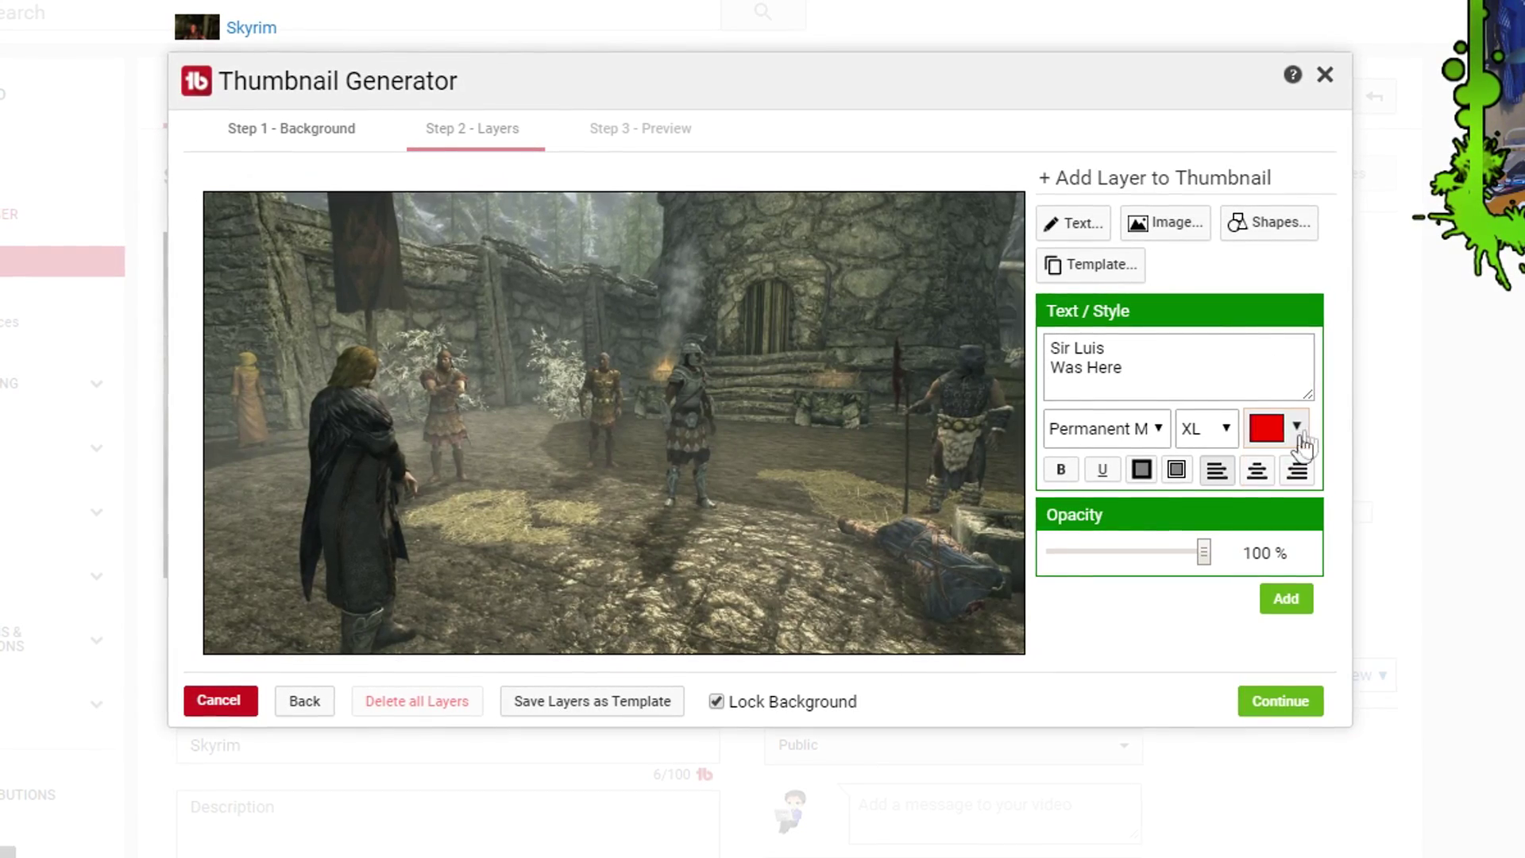
pyautogui.click(1283, 598)
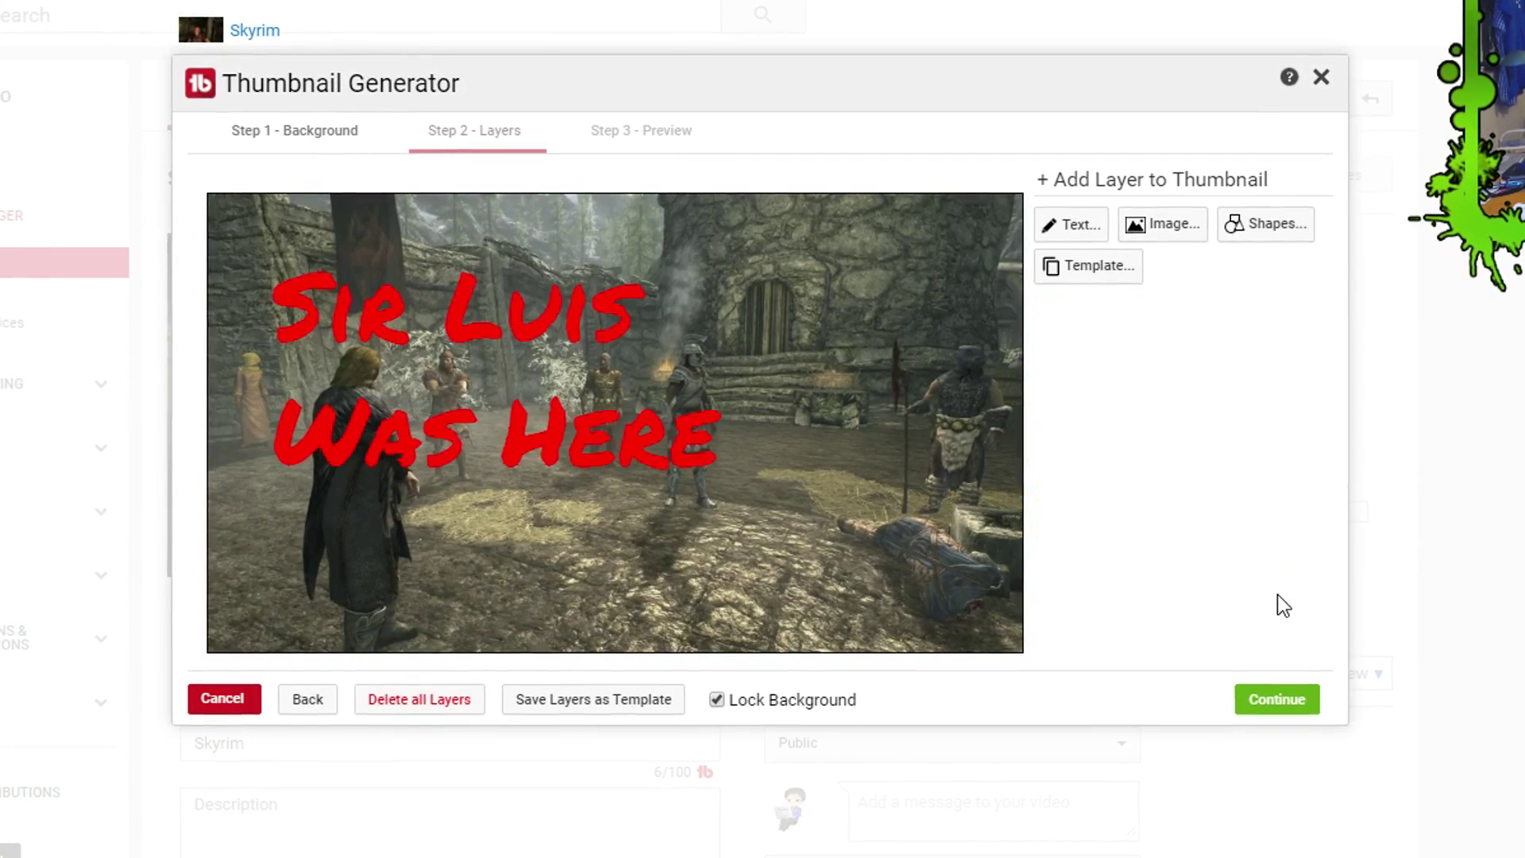
# Move the caption right, give it a black outline and bold (no underline), and nudge it down-right
pyautogui.moveTo(548, 353); pyautogui.dragTo(619, 351)
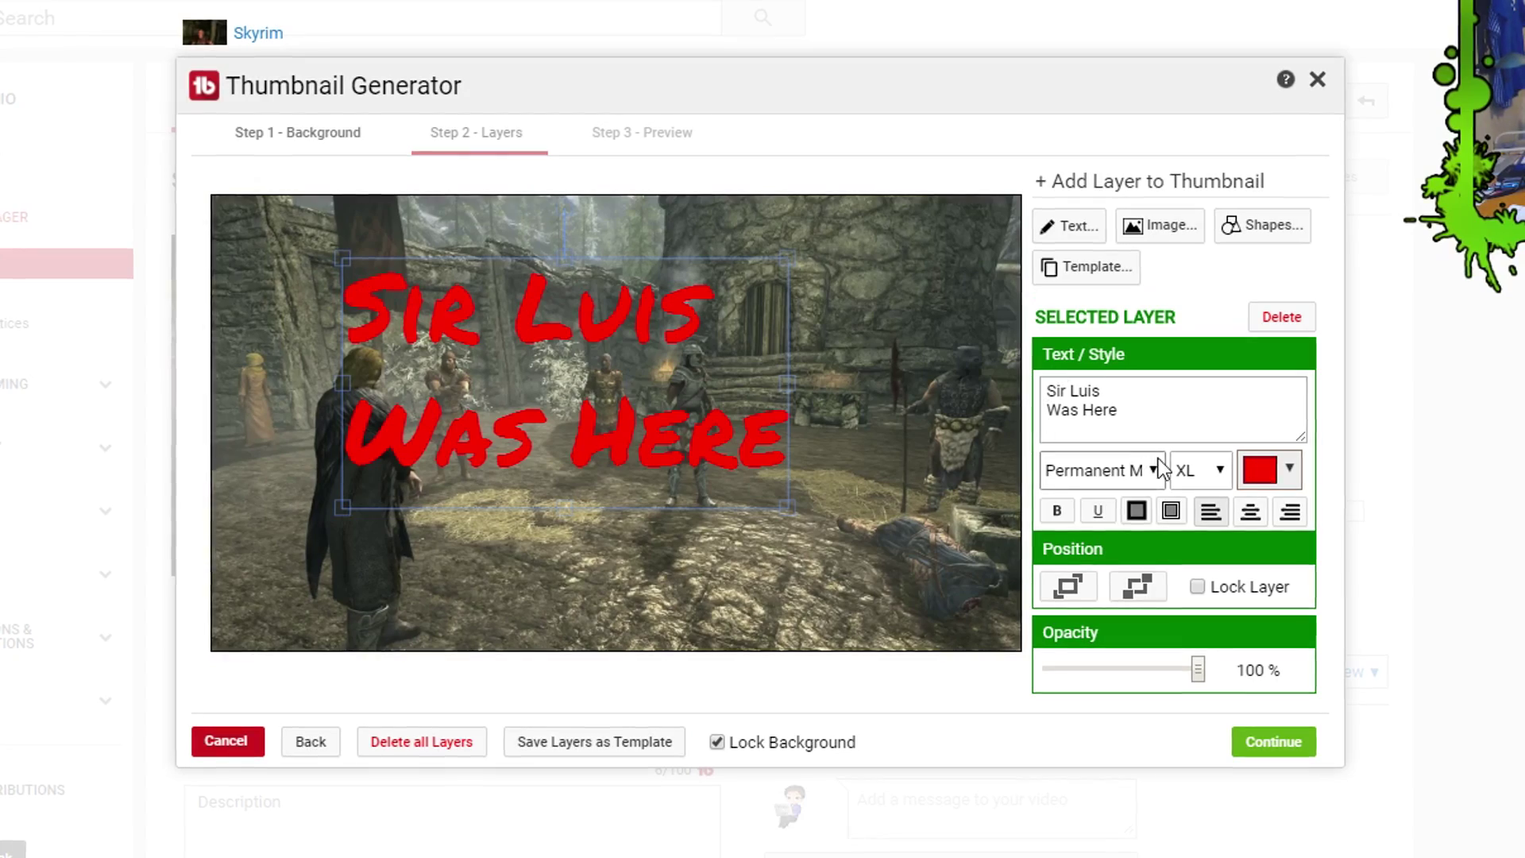
pyautogui.click(1137, 510)
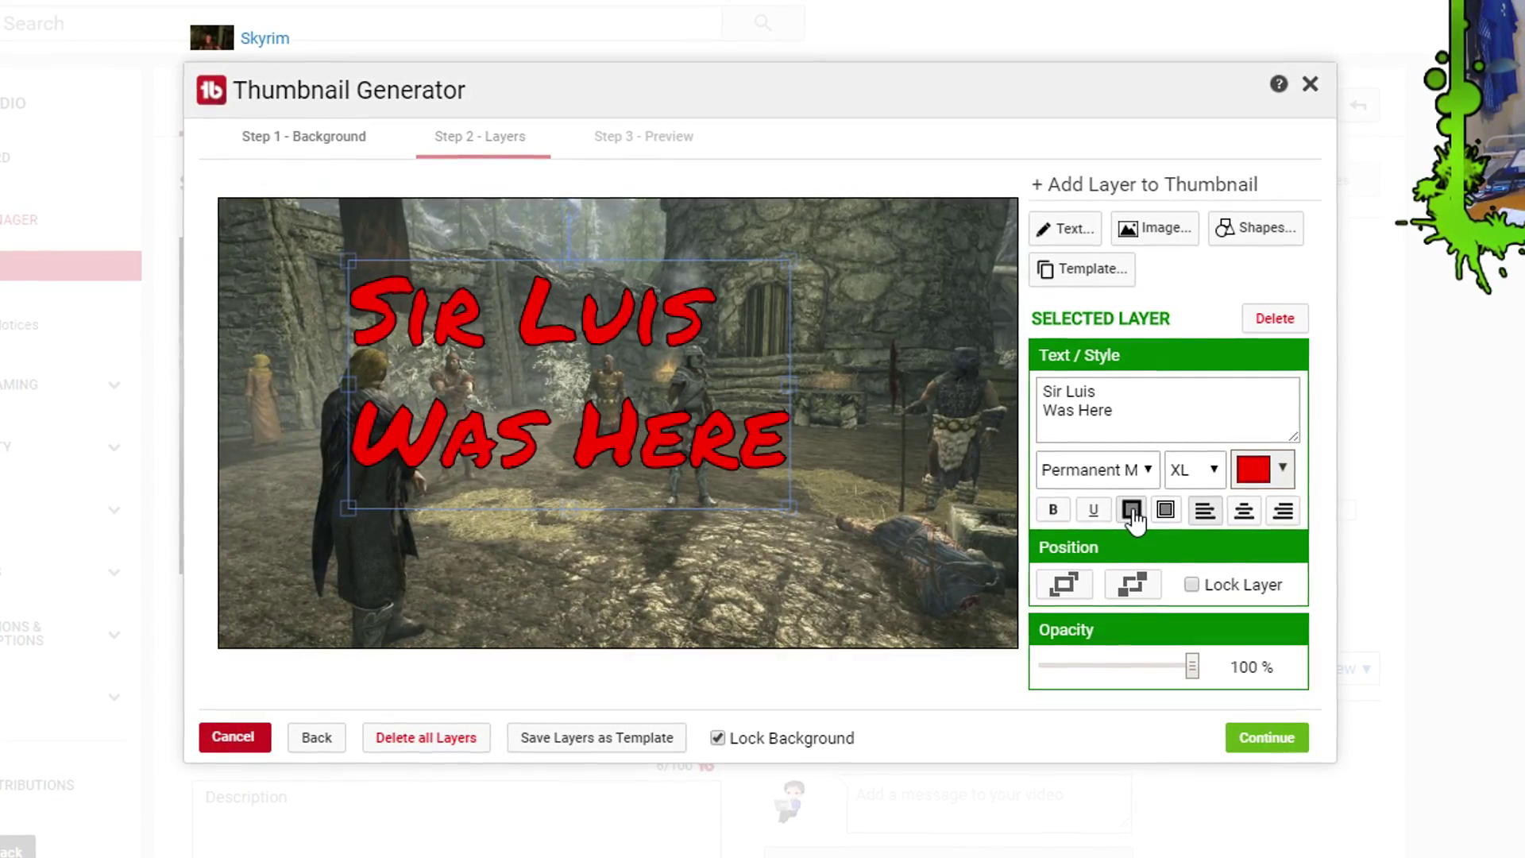
pyautogui.click(1092, 509)
pyautogui.click(1093, 509)
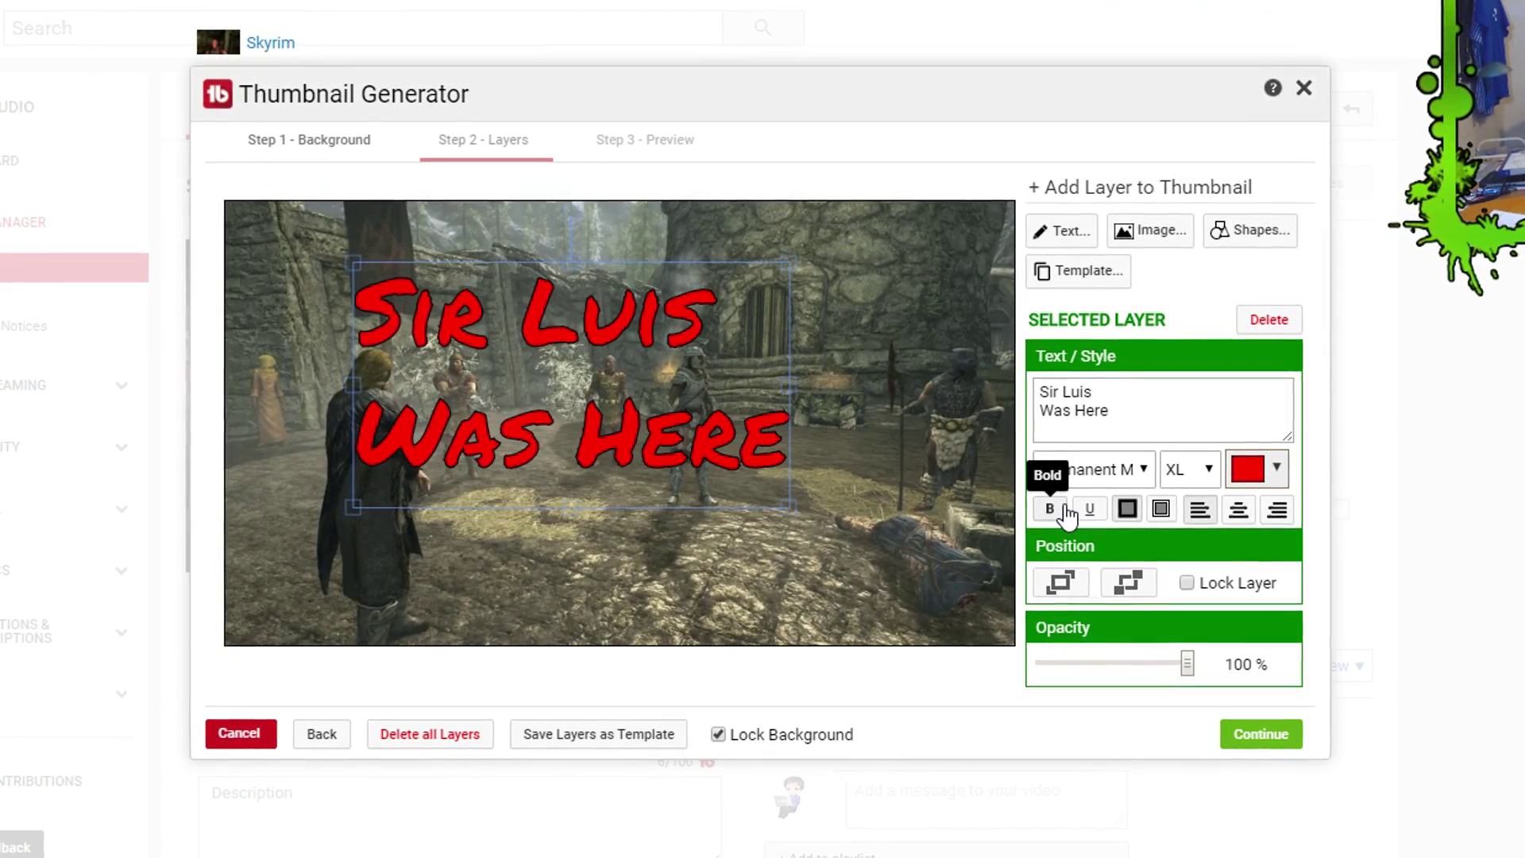
pyautogui.click(1064, 511)
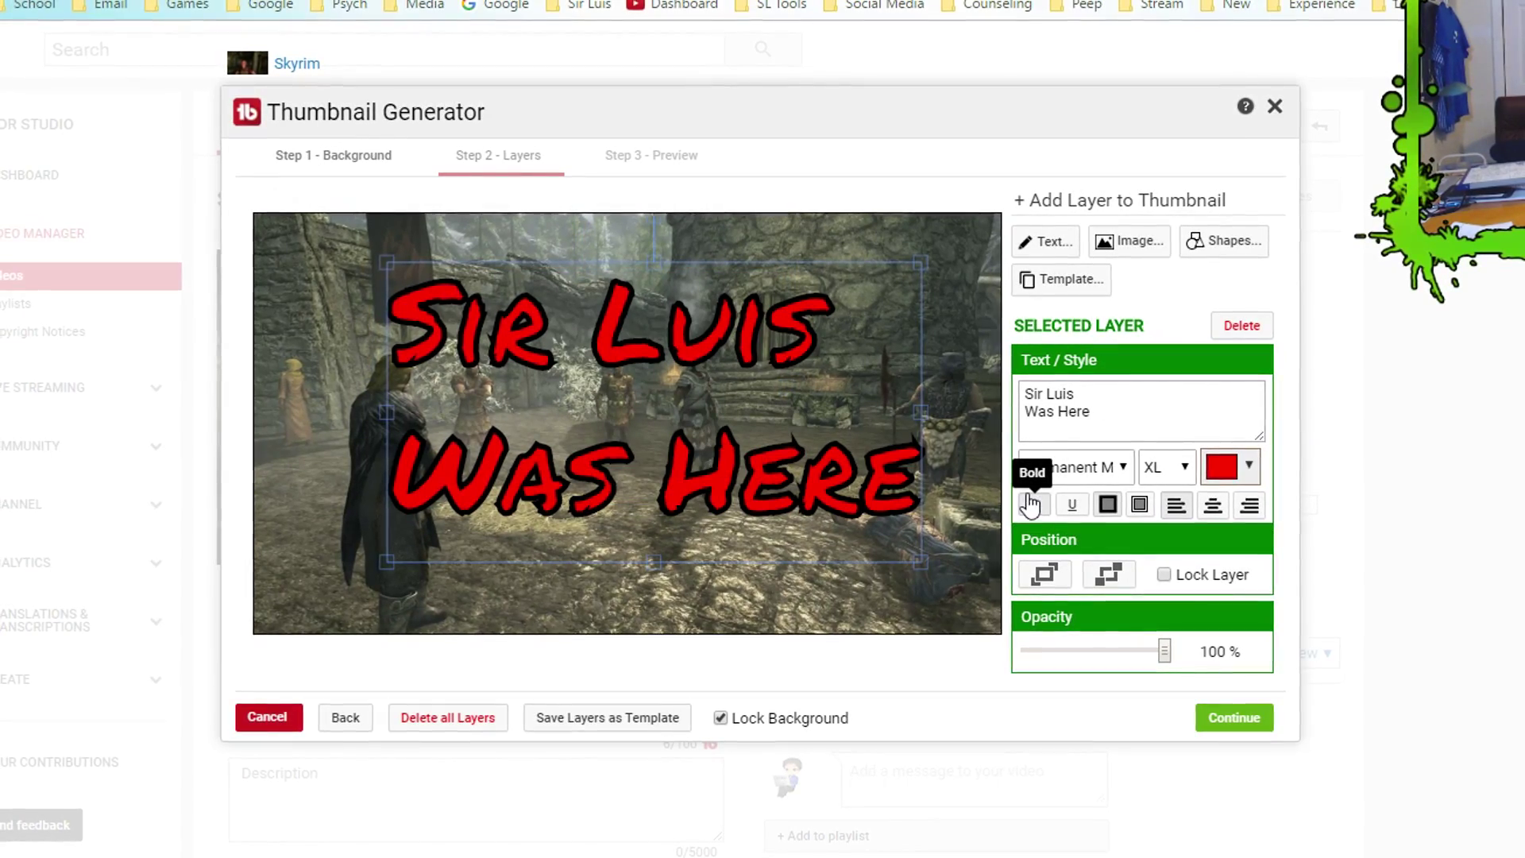
pyautogui.moveTo(881, 510); pyautogui.dragTo(887, 518)
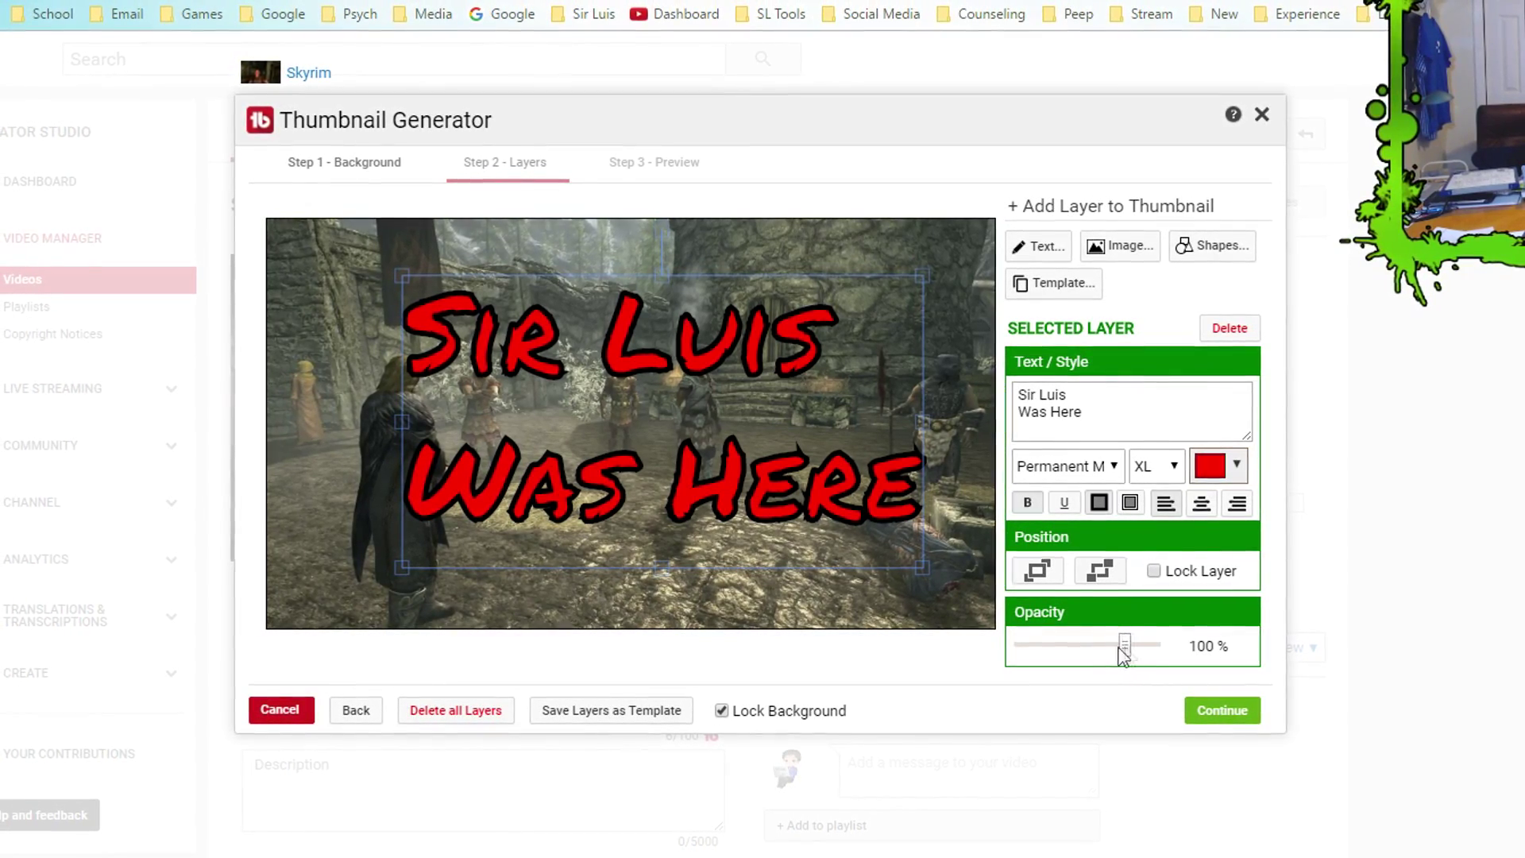
pyautogui.click(1116, 461)
pyautogui.click(1116, 464)
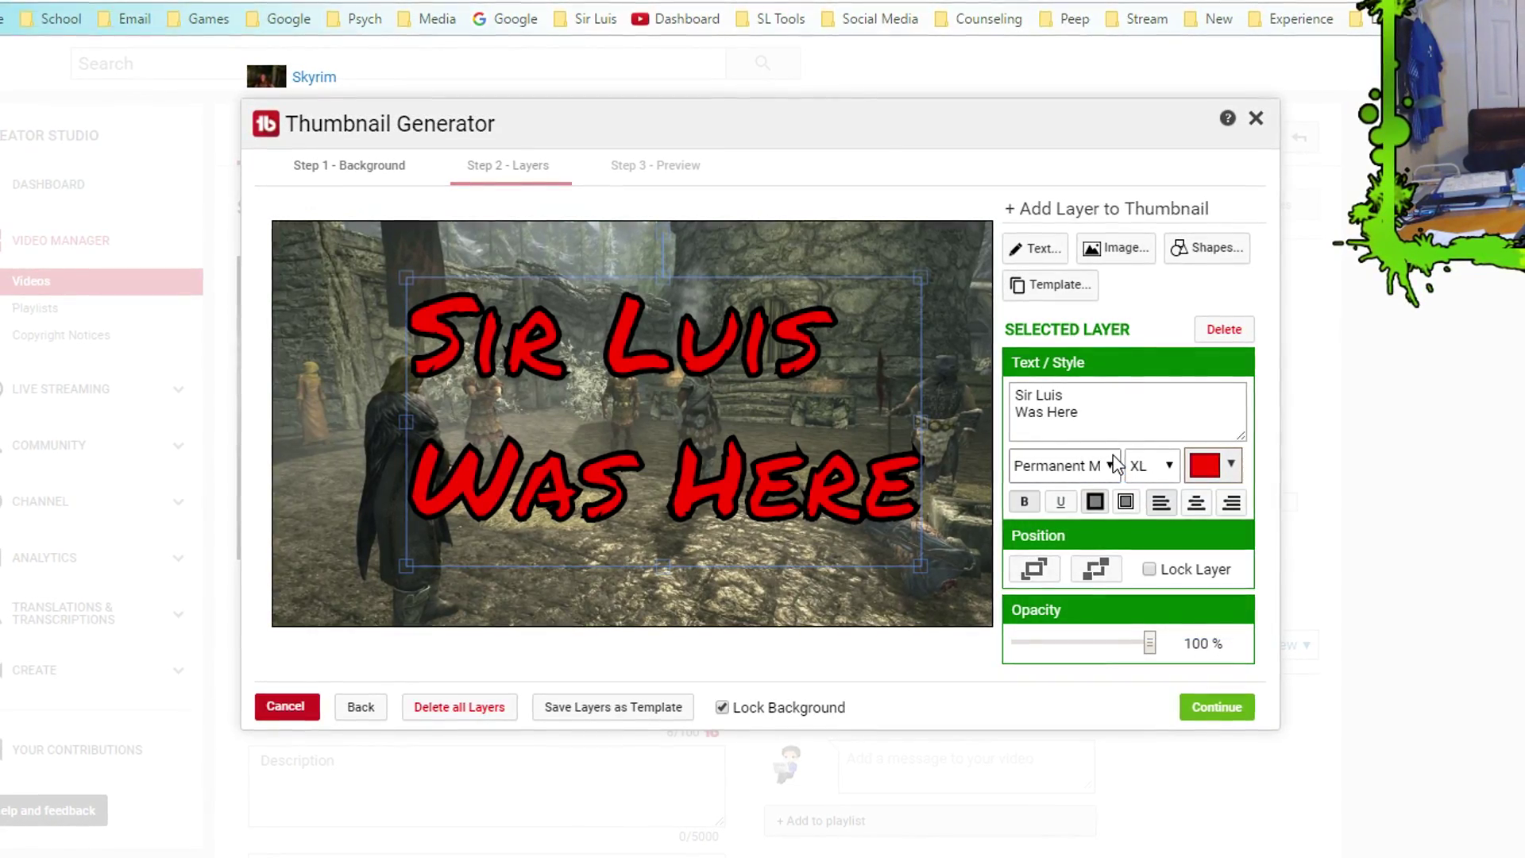
pyautogui.click(1060, 251)
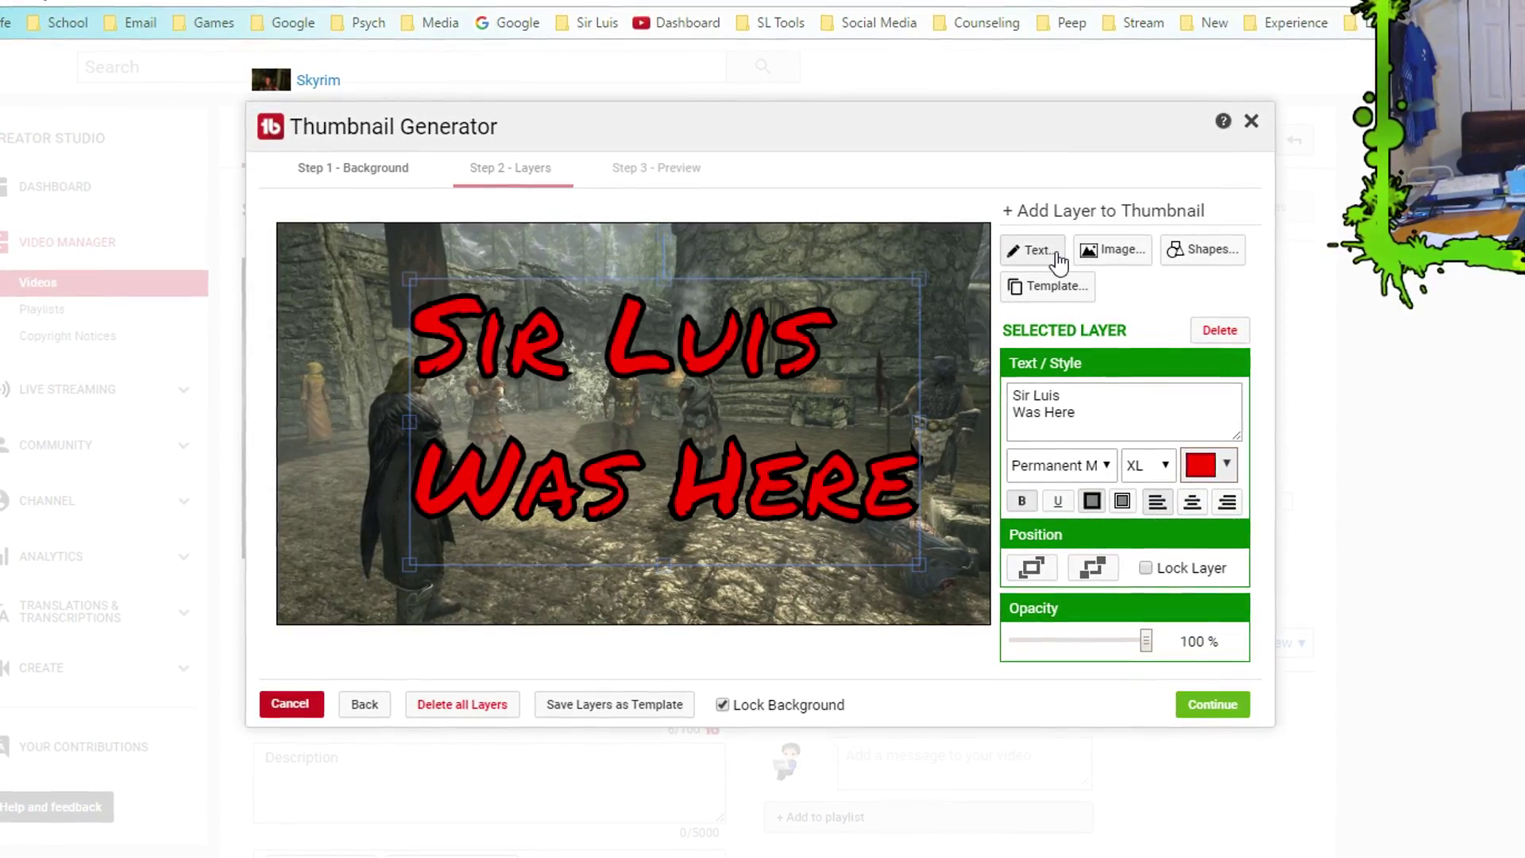
# Add the stock smiley image and place it in the thumbnail's top-right corner
pyautogui.click(1089, 252)
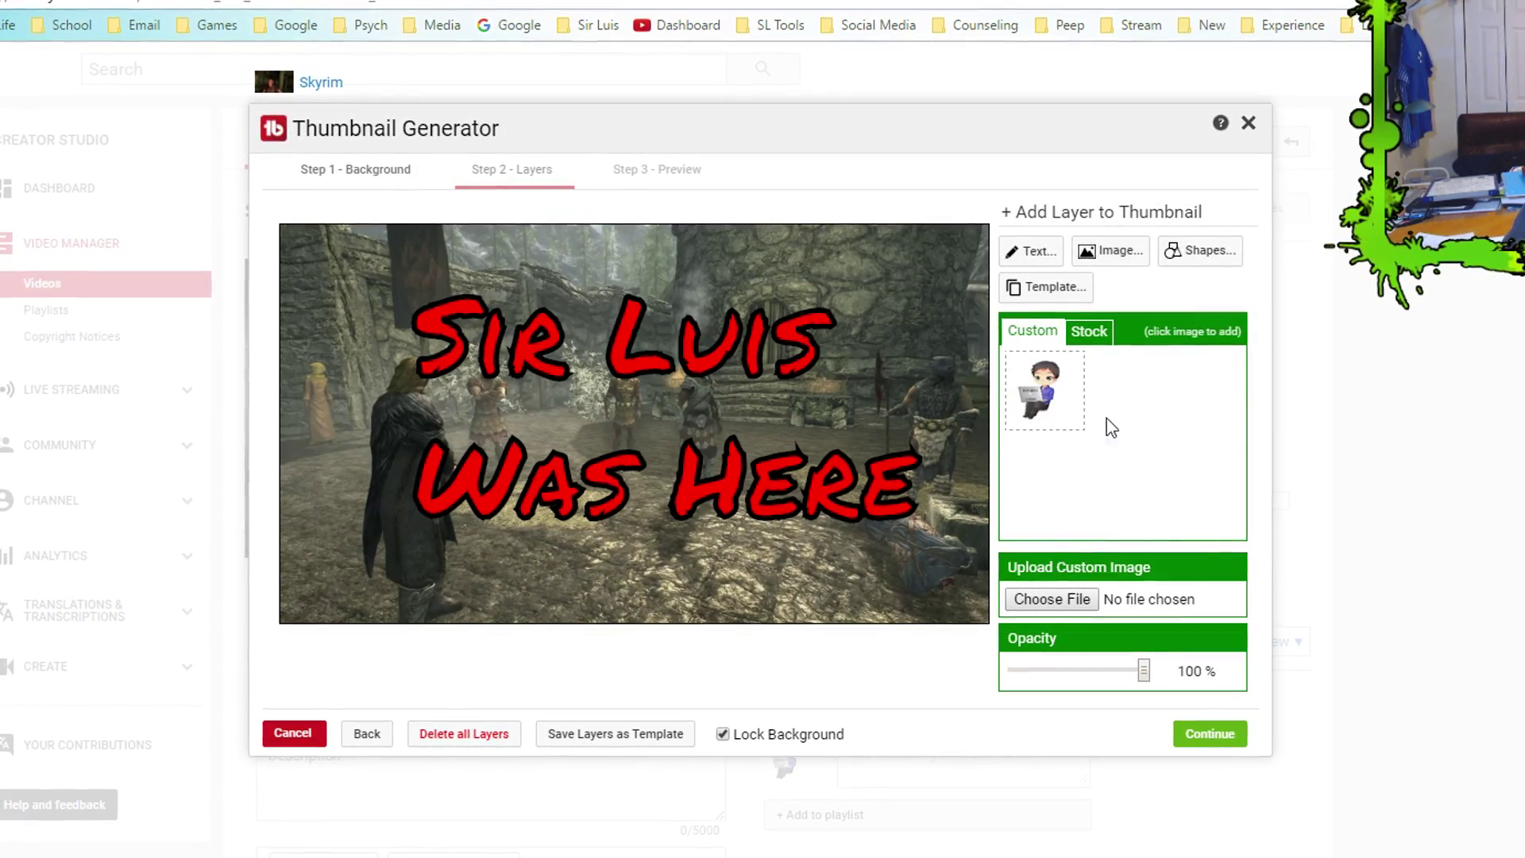
pyautogui.click(1090, 331)
pyautogui.scroll(-3, 1137, 424)
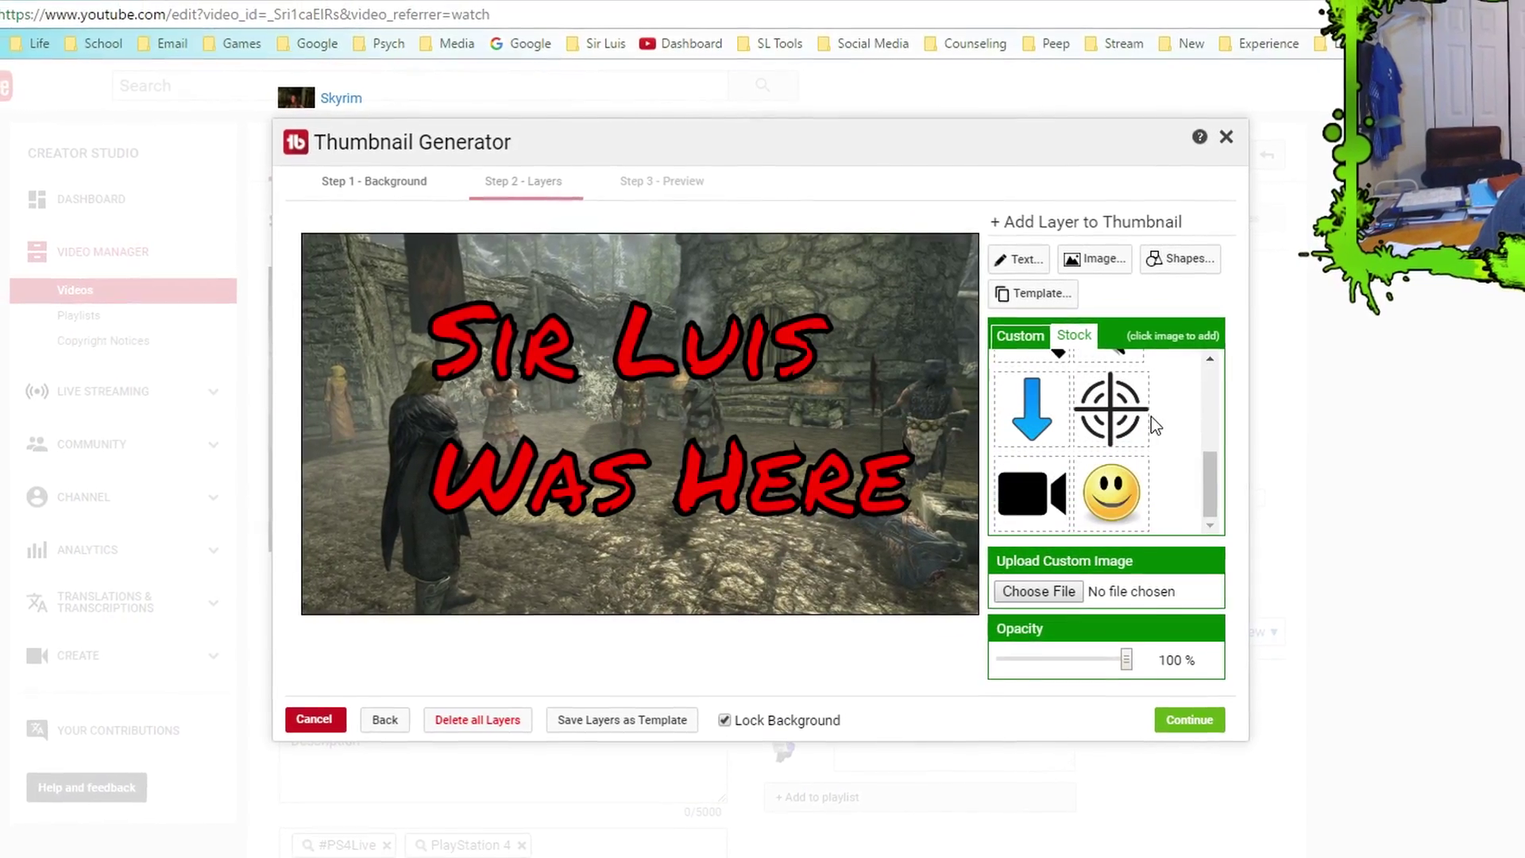
pyautogui.click(1116, 476)
pyautogui.moveTo(582, 368); pyautogui.dragTo(937, 283)
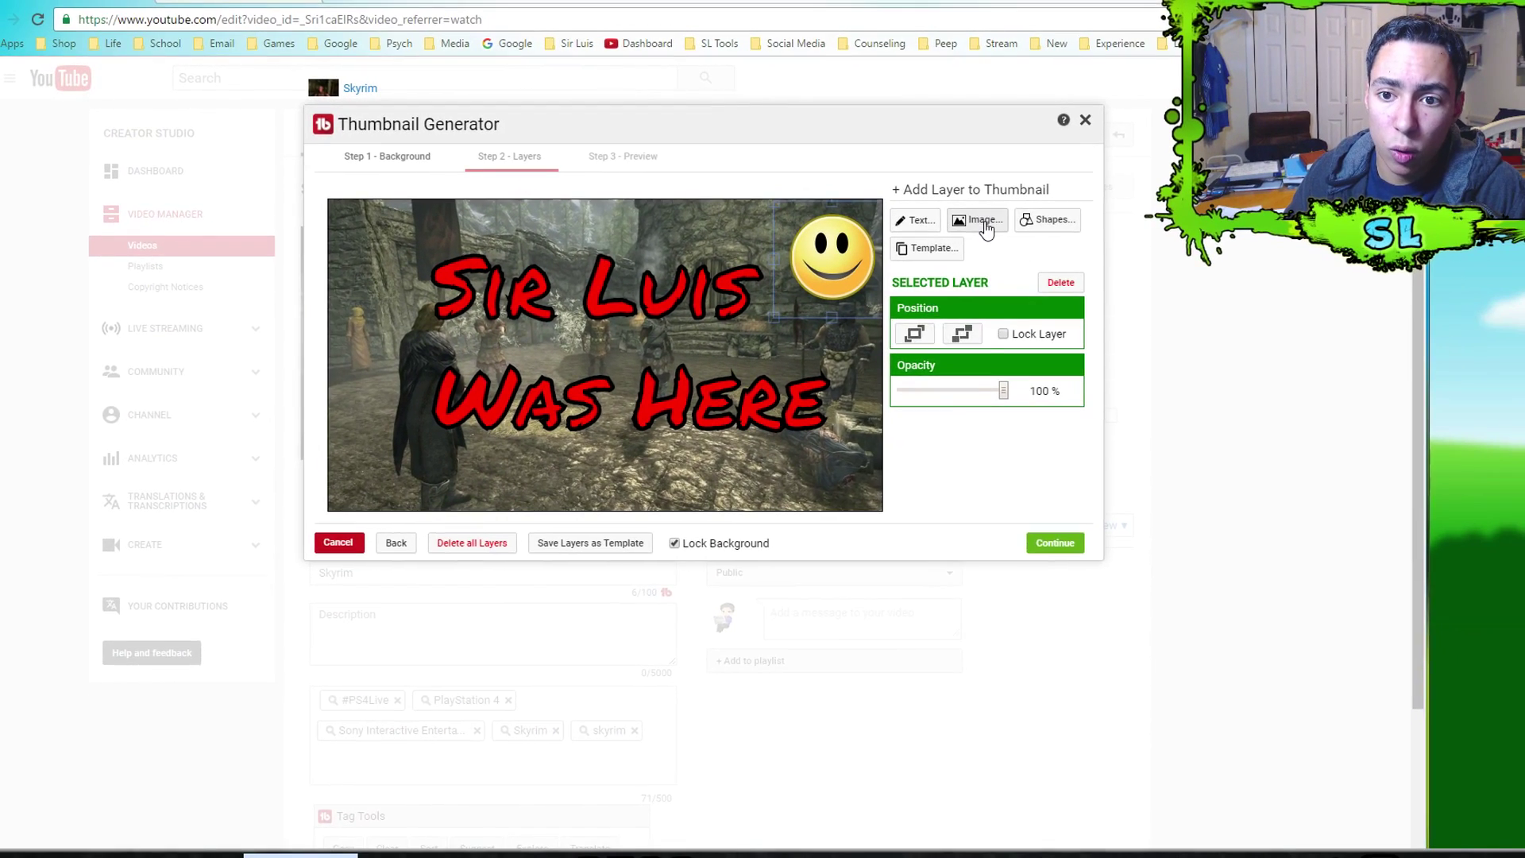
# Upload youtube.png from the In Use folder on drive D and add it to the thumbnail
pyautogui.click(991, 223)
pyautogui.click(907, 486)
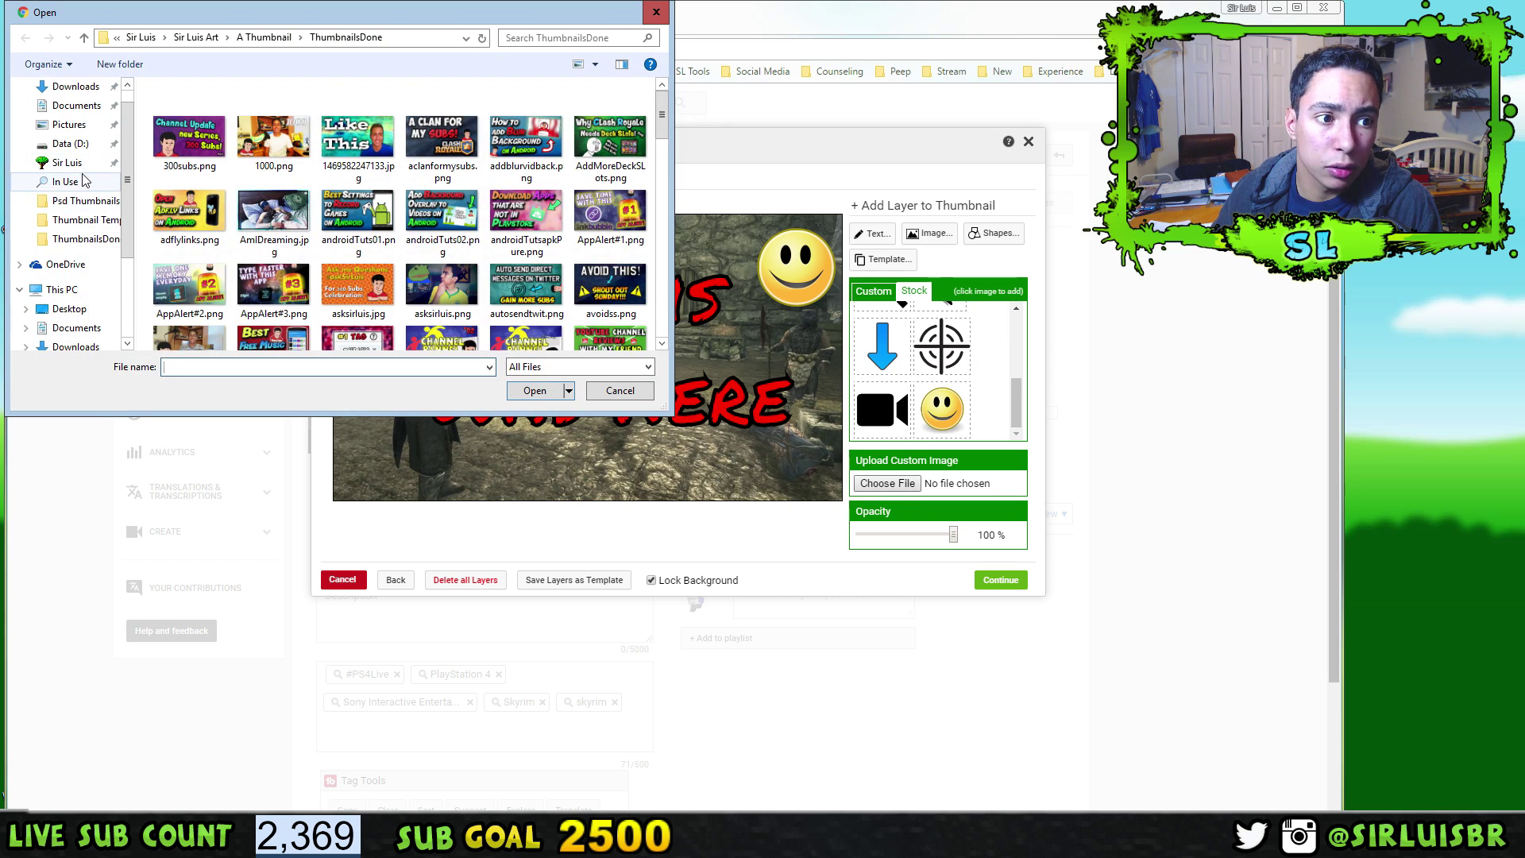
pyautogui.click(65, 181)
pyautogui.scroll(-2, 390, 213)
pyautogui.scroll(3, 373, 208)
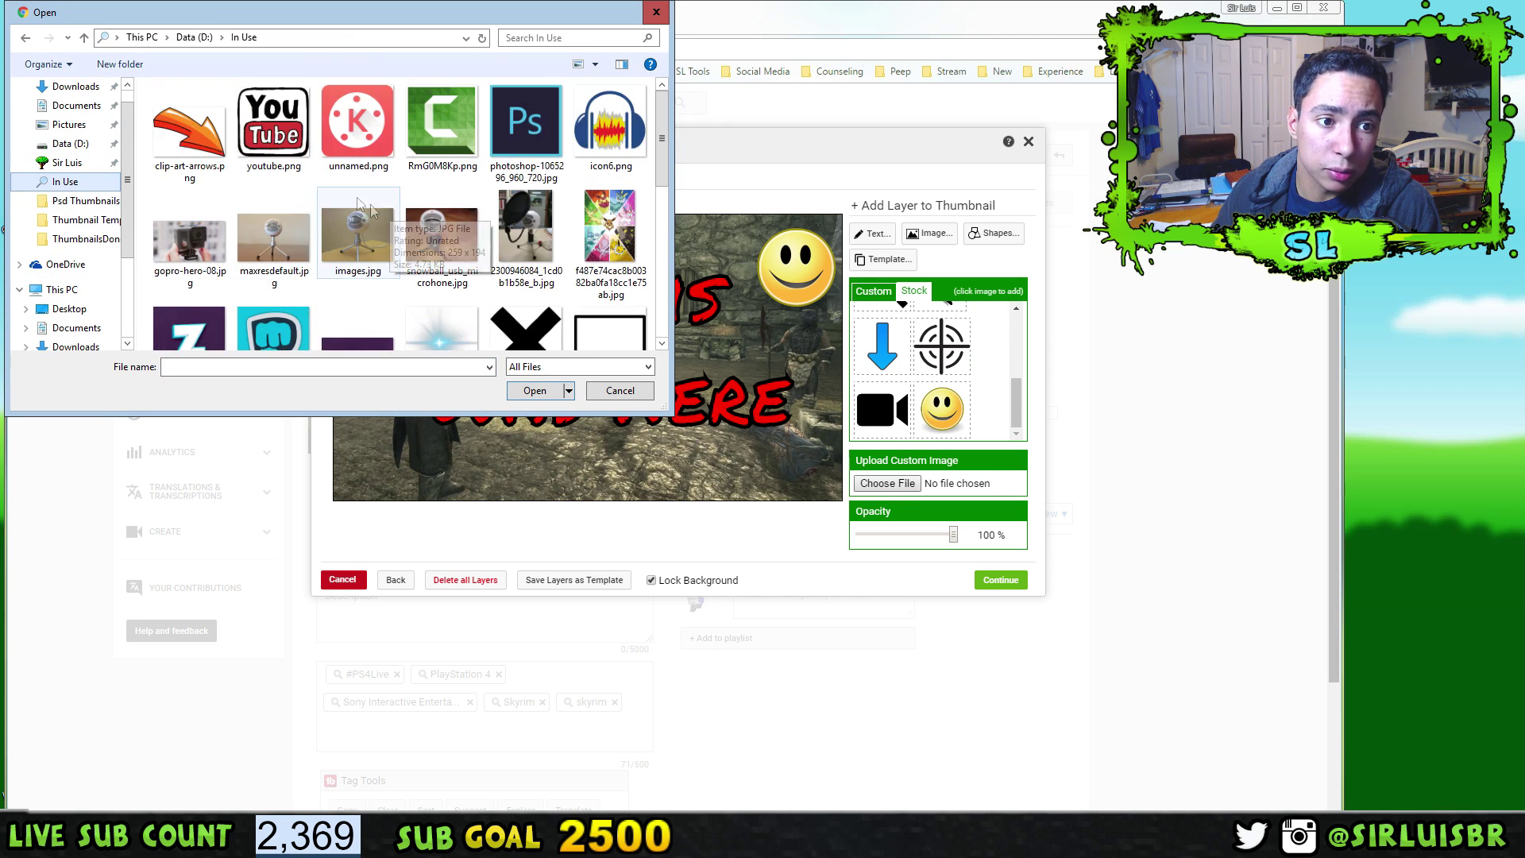
pyautogui.click(289, 151)
pyautogui.click(534, 391)
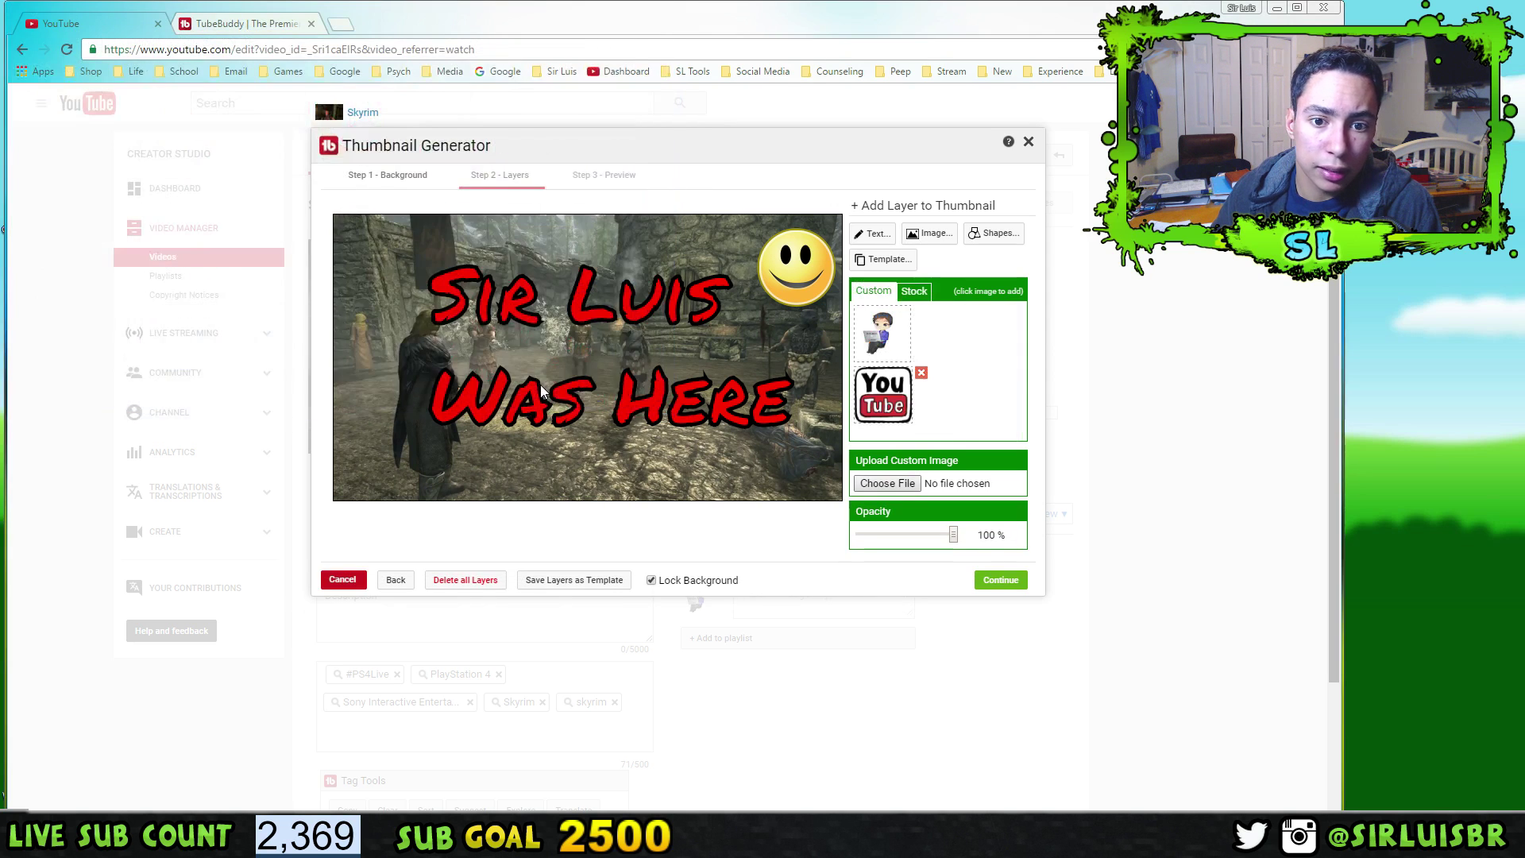
pyautogui.click(871, 405)
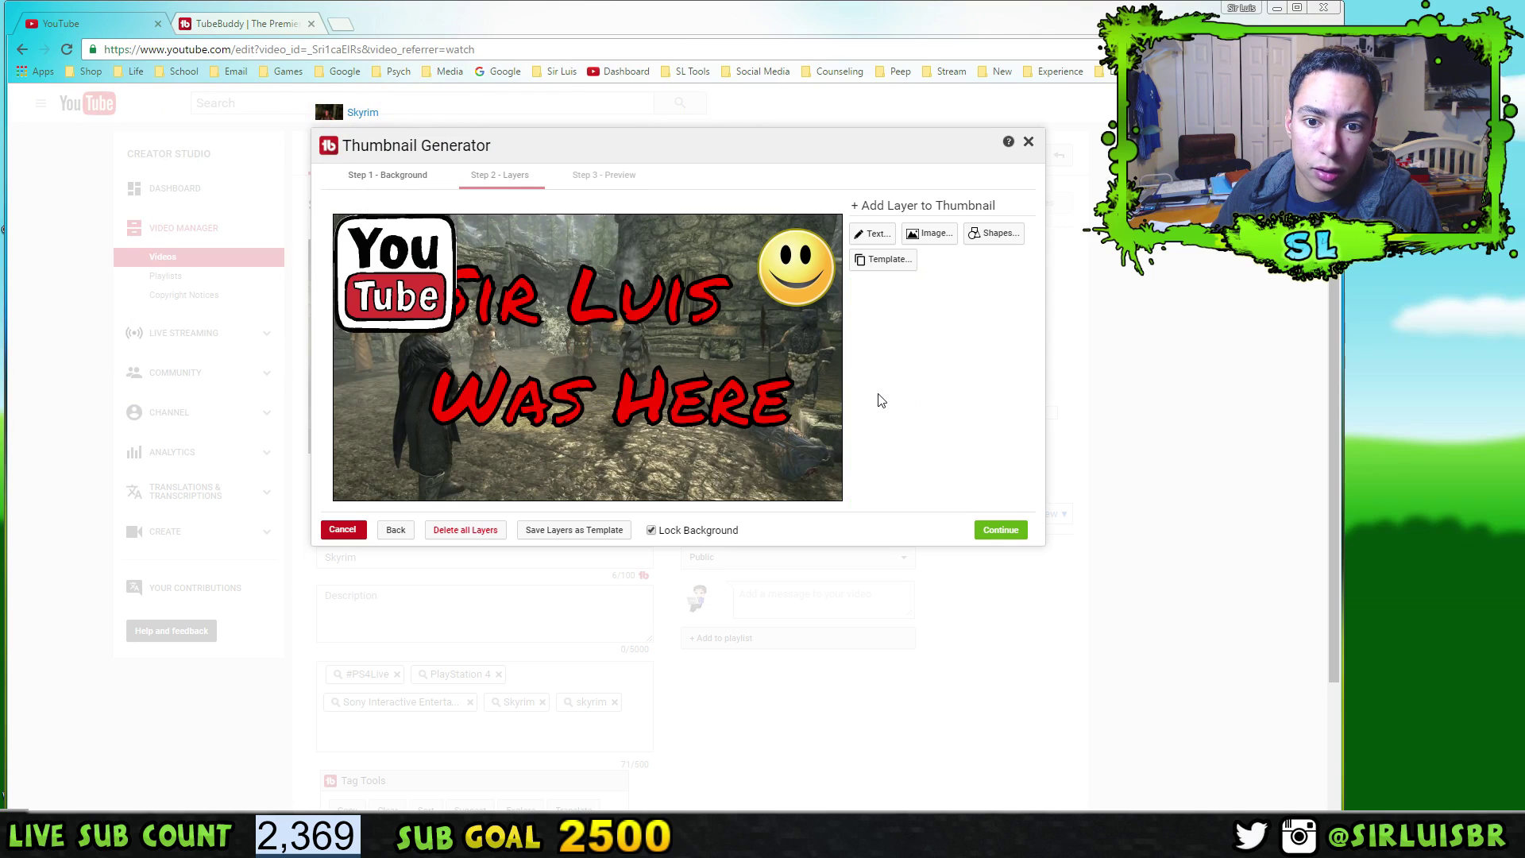
# Enlarge the YouTube logo and settle it in the top-left corner, in front of other layers
pyautogui.click(409, 298)
pyautogui.moveTo(409, 298); pyautogui.dragTo(365, 262)
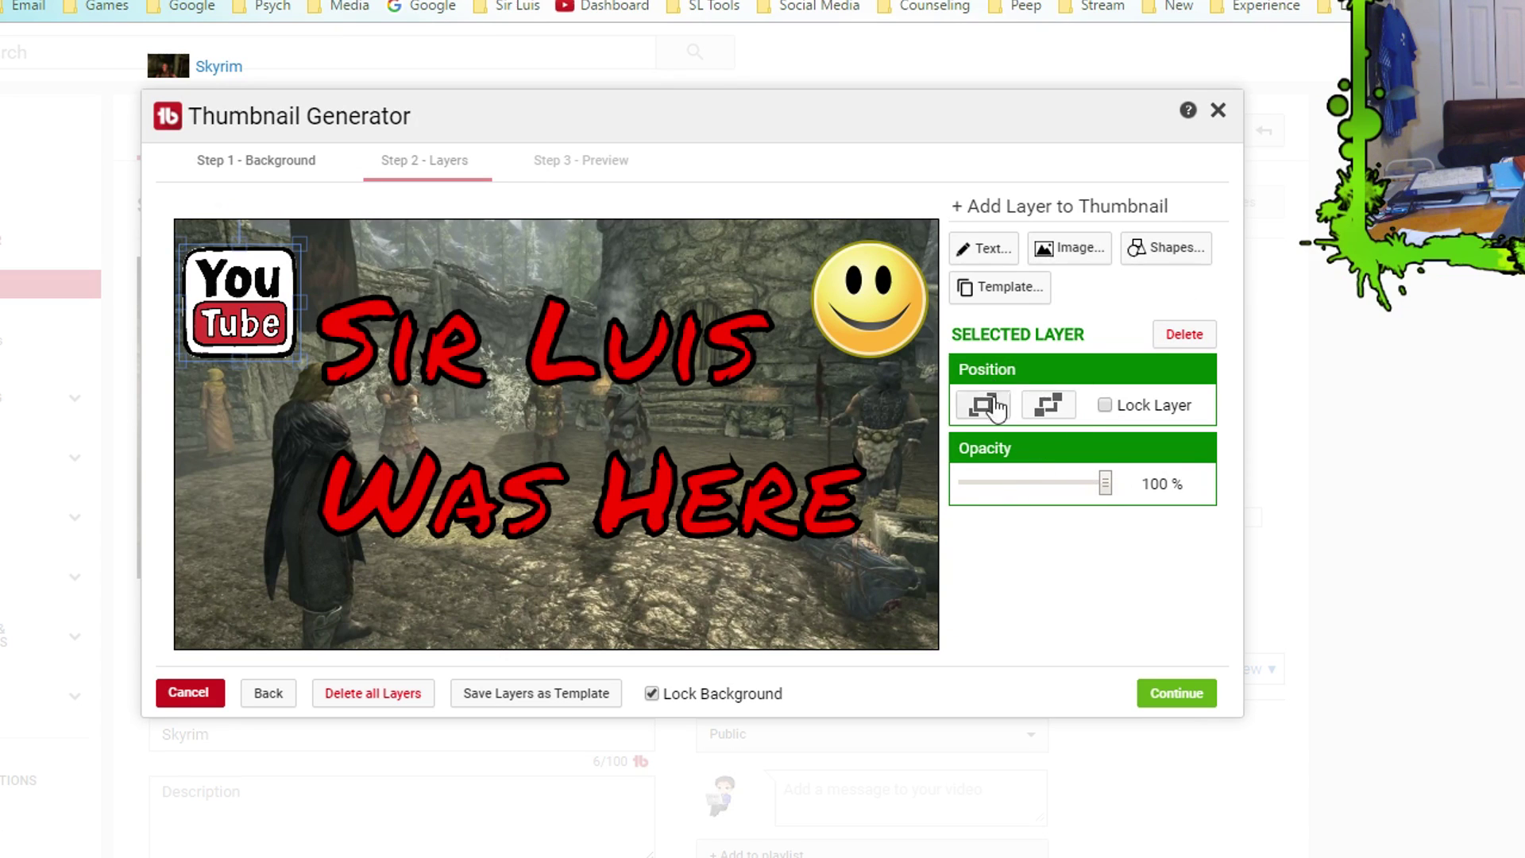
pyautogui.moveTo(230, 322); pyautogui.dragTo(795, 311)
pyautogui.click(1050, 405)
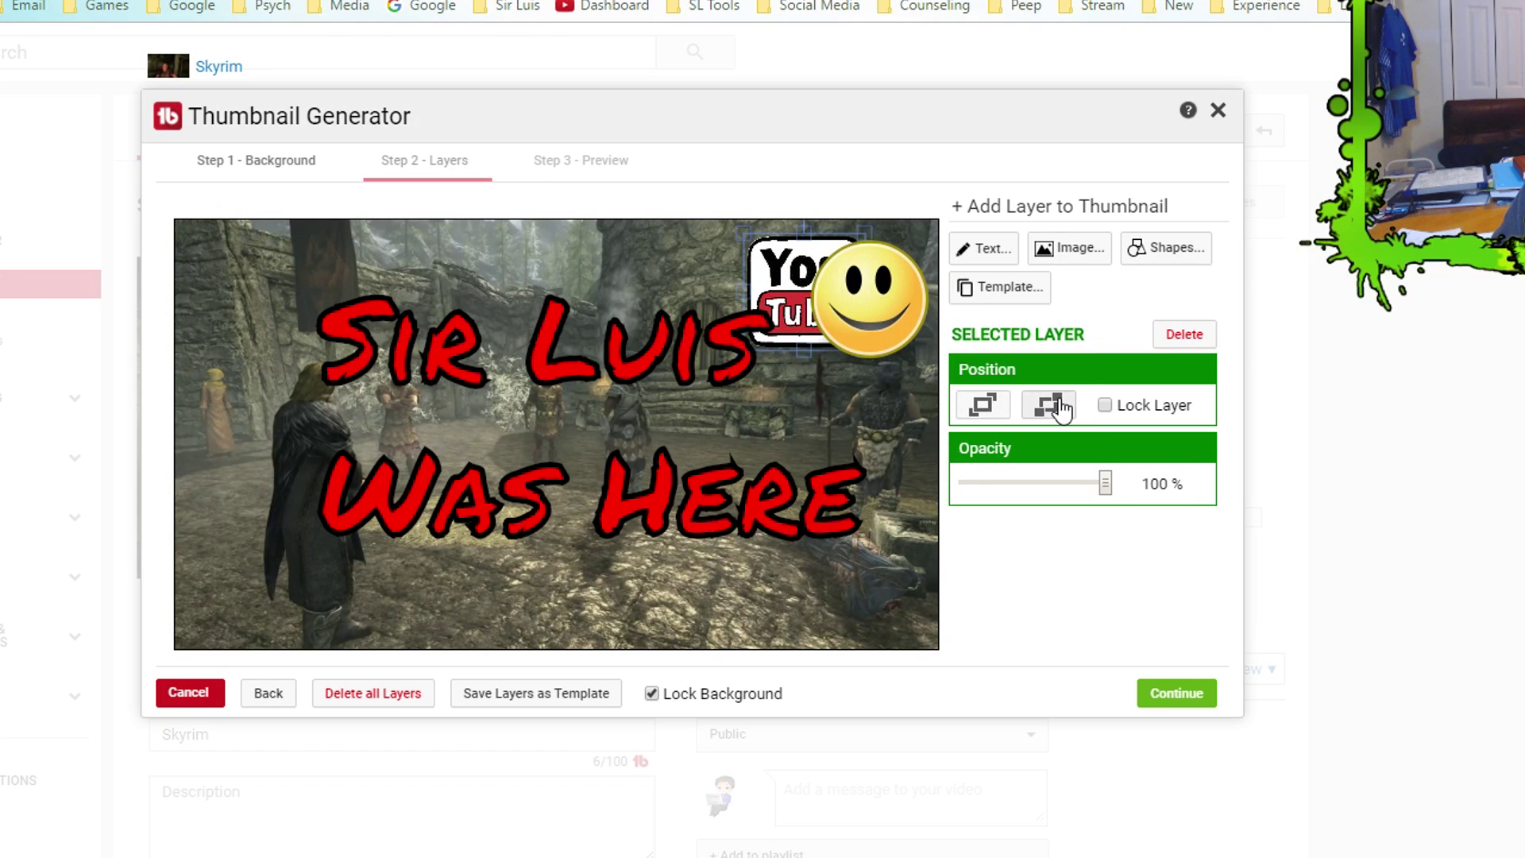
pyautogui.click(983, 405)
pyautogui.moveTo(809, 278); pyautogui.dragTo(240, 274)
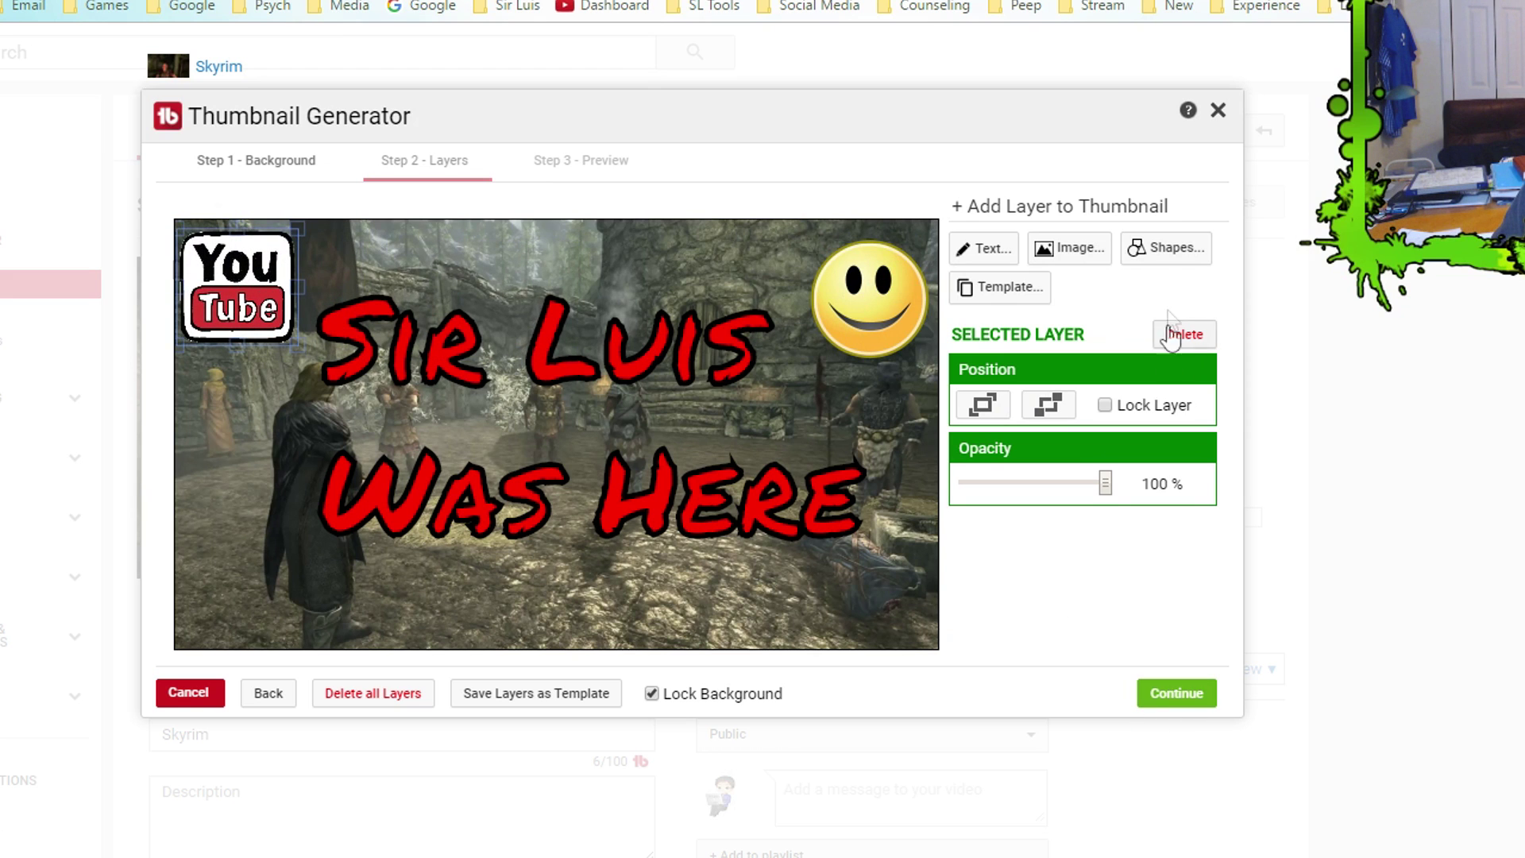
pyautogui.click(1162, 252)
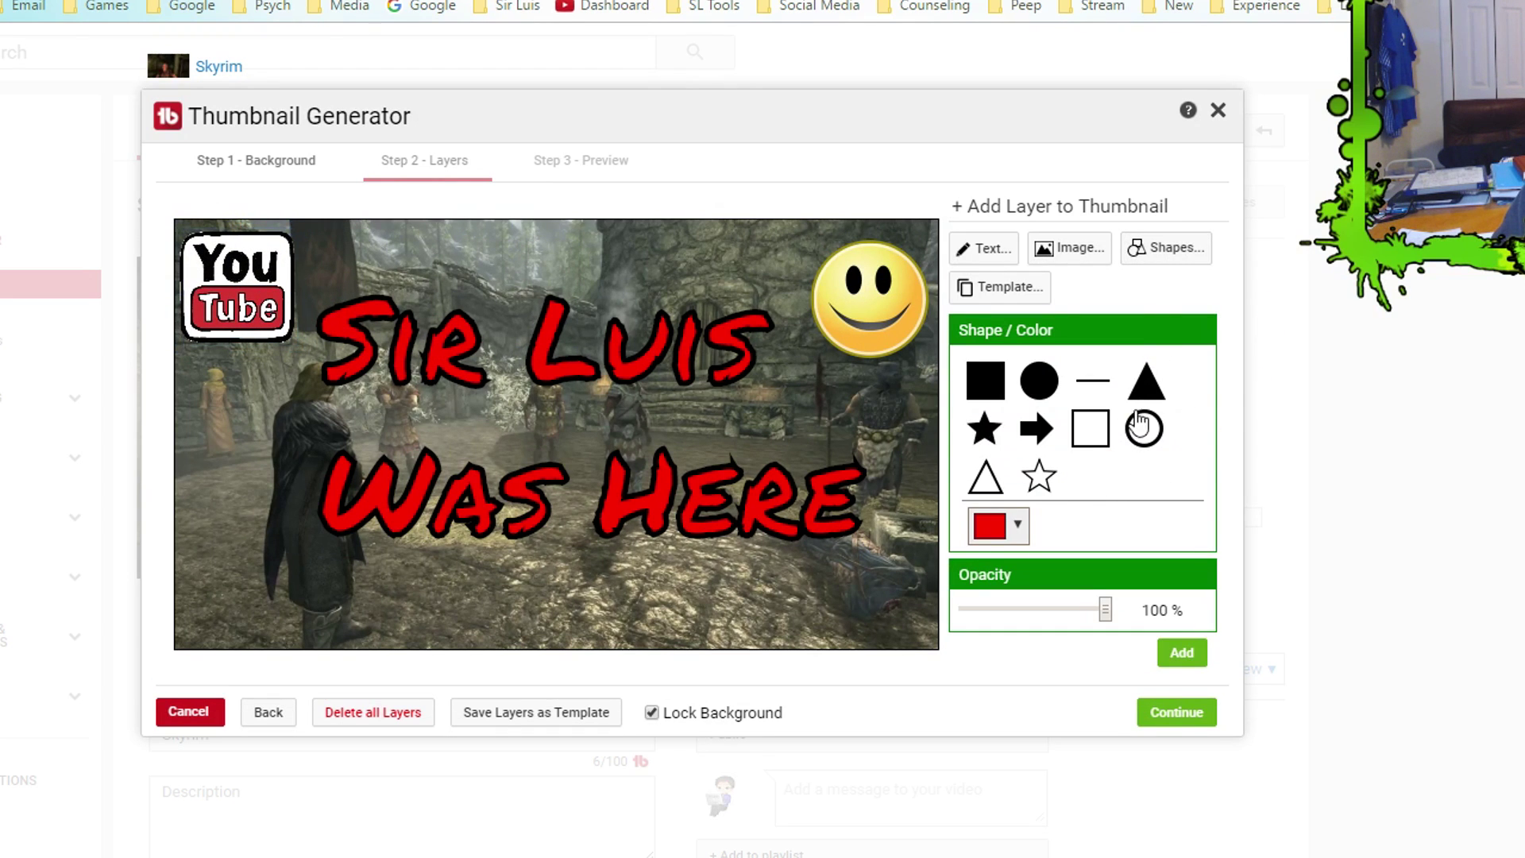
# Add a small red filled triangle at lower left, tilted up-right, and go to the preview
pyautogui.click(462, 326)
pyautogui.click(1163, 248)
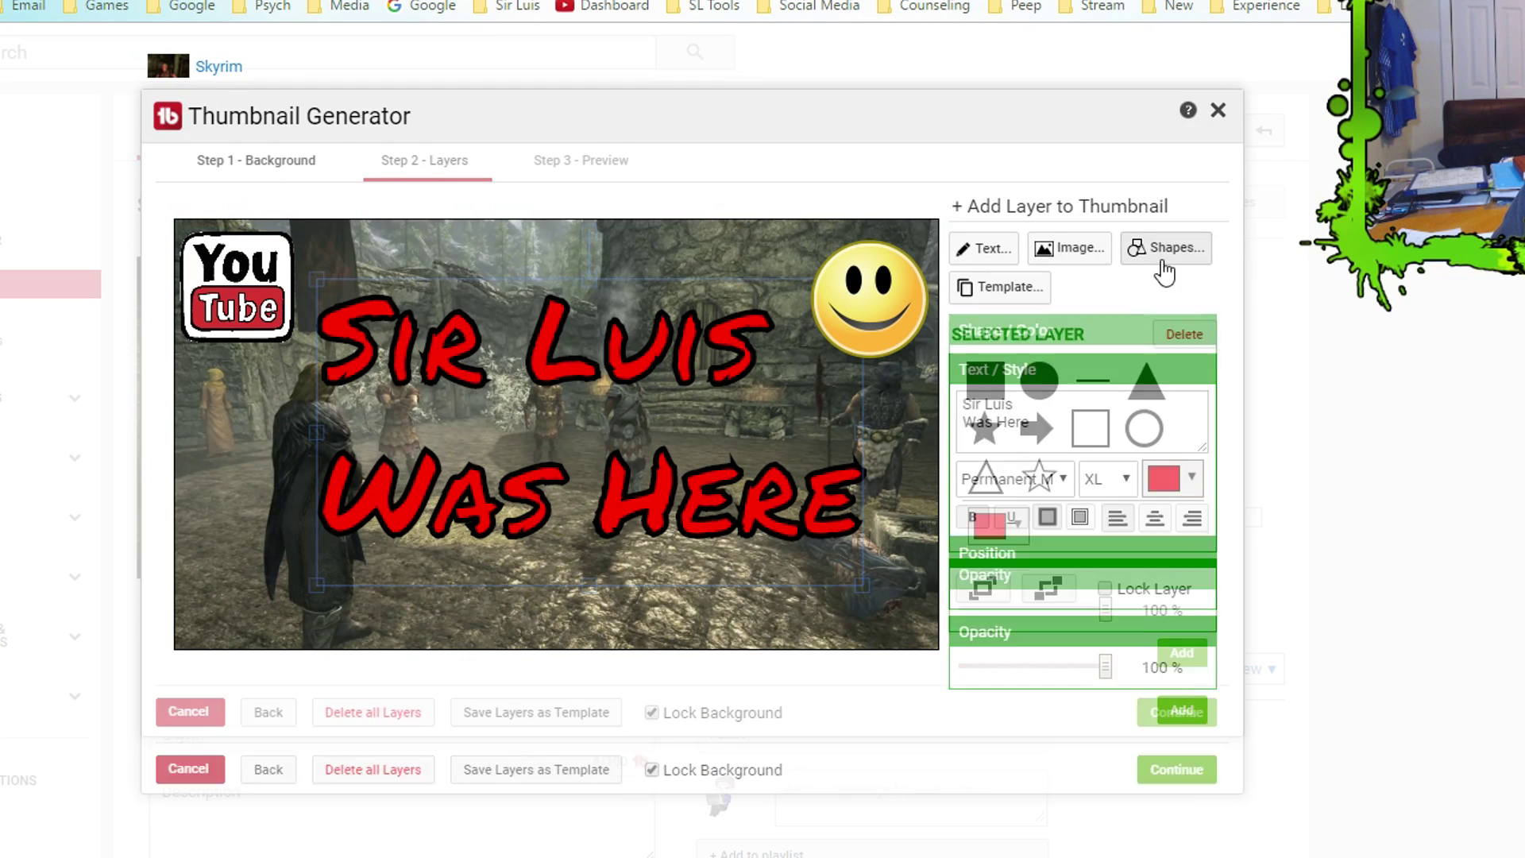
pyautogui.click(1181, 653)
pyautogui.moveTo(421, 520); pyautogui.dragTo(280, 552)
pyautogui.moveTo(329, 459); pyautogui.dragTo(356, 527)
pyautogui.moveTo(257, 434); pyautogui.dragTo(326, 476)
pyautogui.click(264, 545)
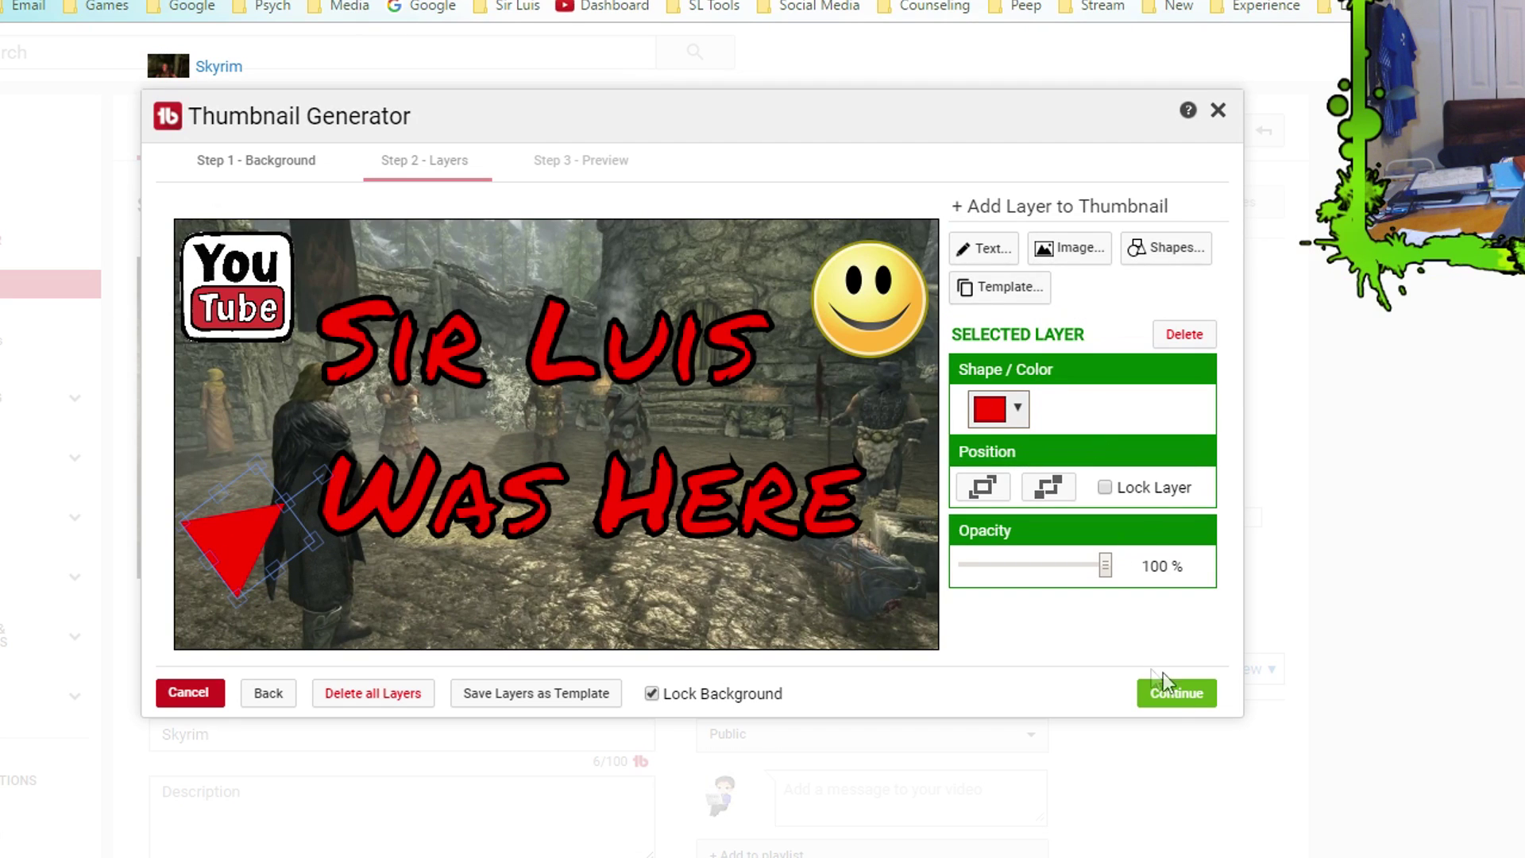
pyautogui.click(1196, 702)
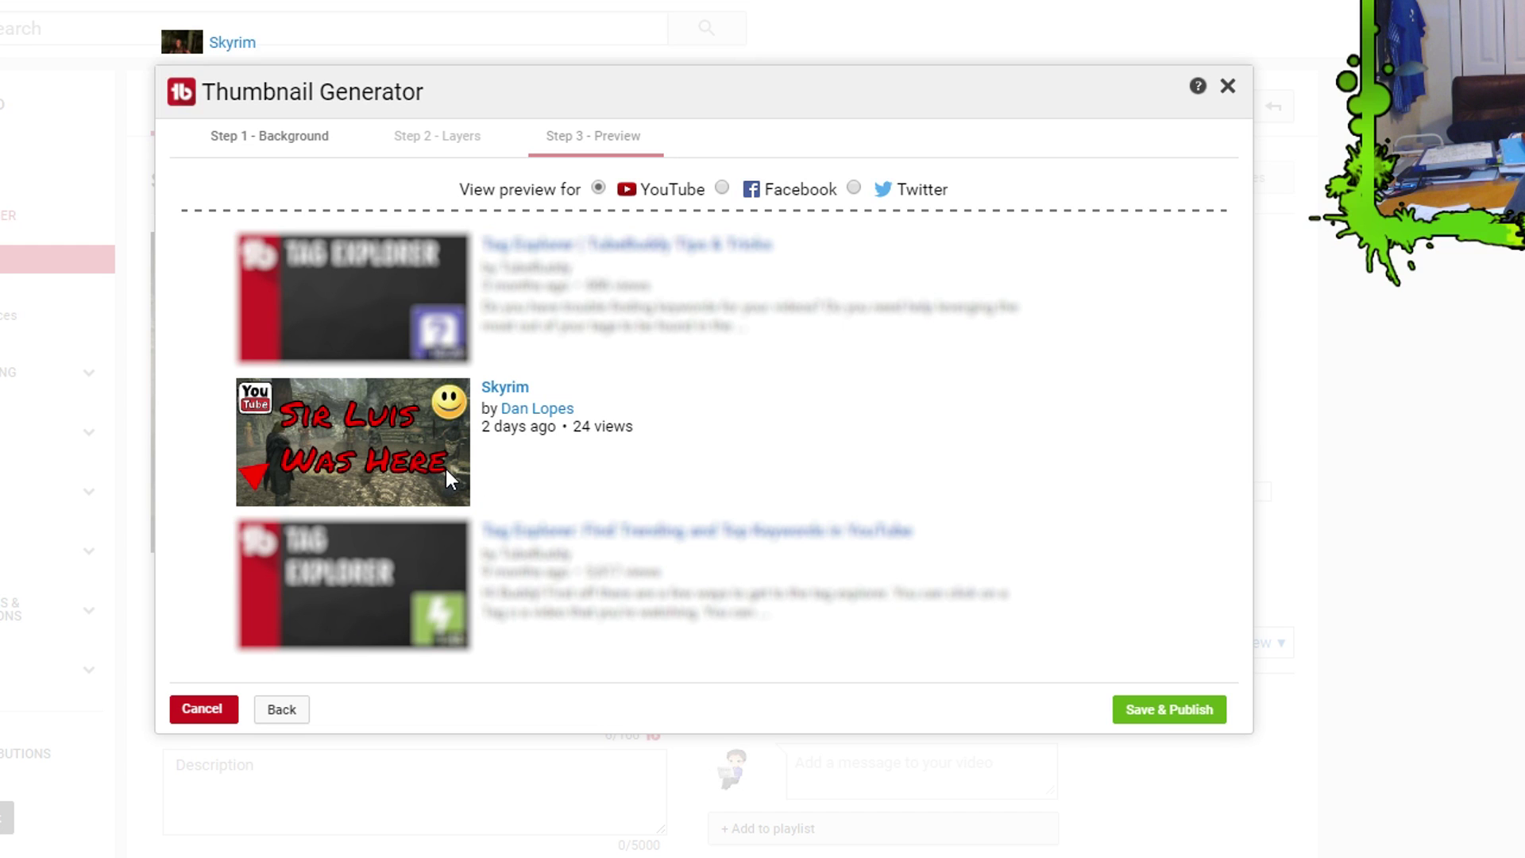
# Return to the layers, enlarge the caption text, and preview the updated thumbnail
pyautogui.click(283, 710)
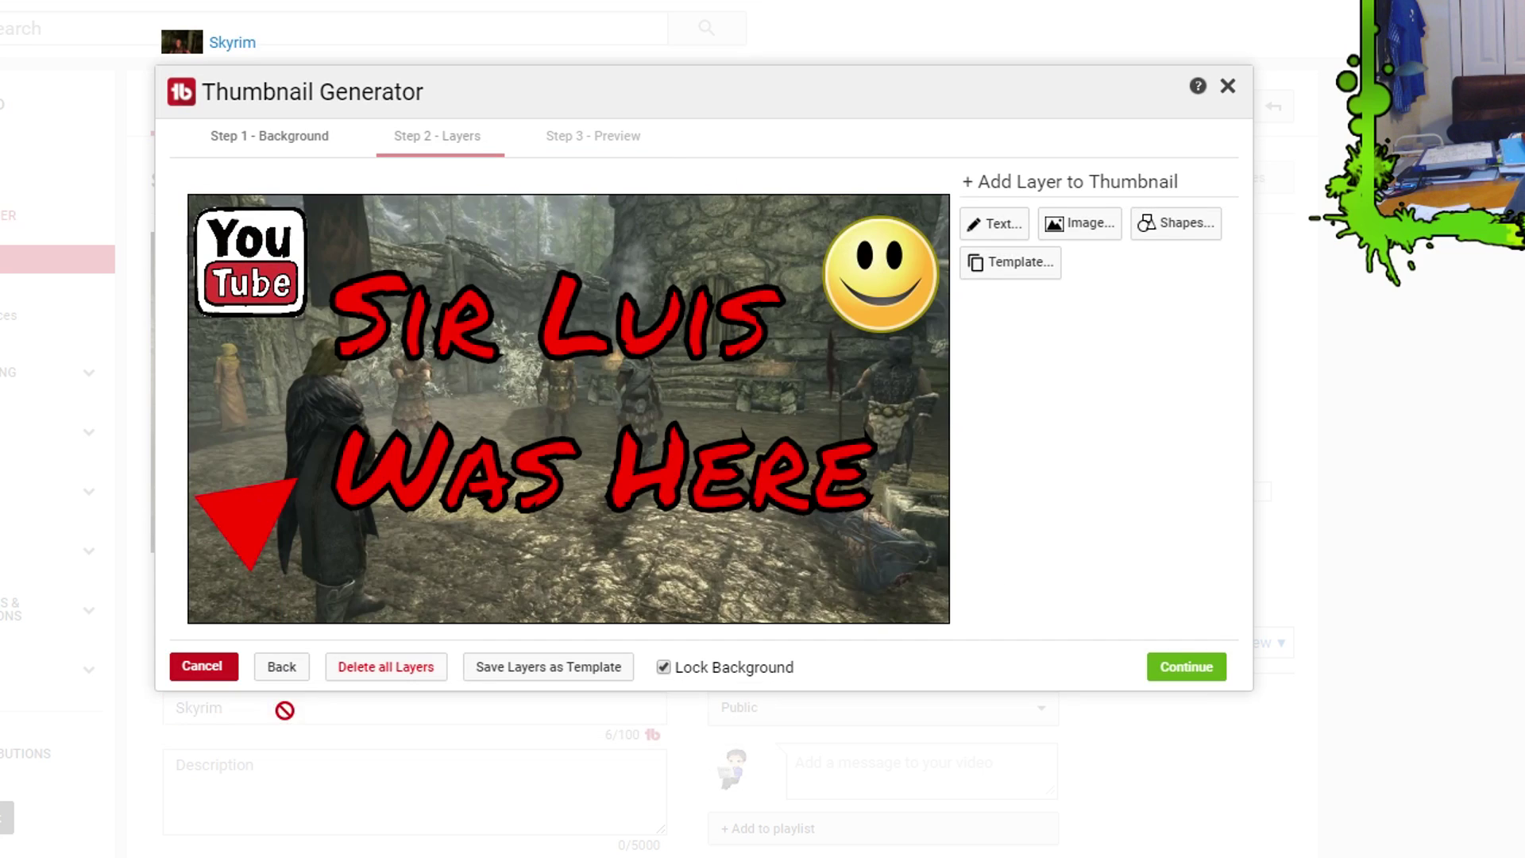
pyautogui.click(1184, 670)
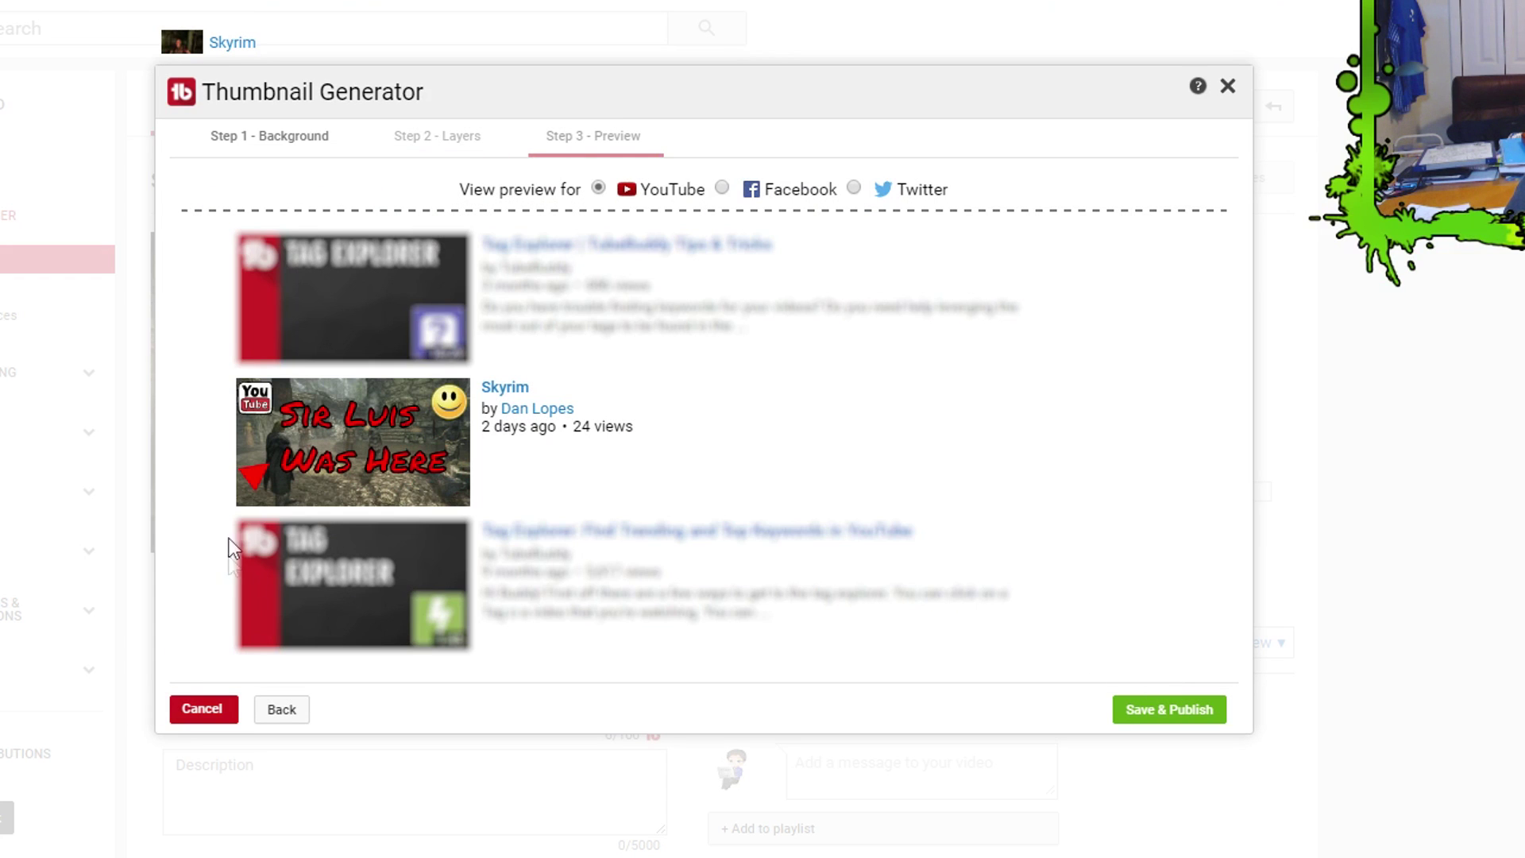
pyautogui.click(282, 711)
pyautogui.click(851, 500)
pyautogui.moveTo(872, 564); pyautogui.dragTo(915, 605)
pyautogui.click(1183, 703)
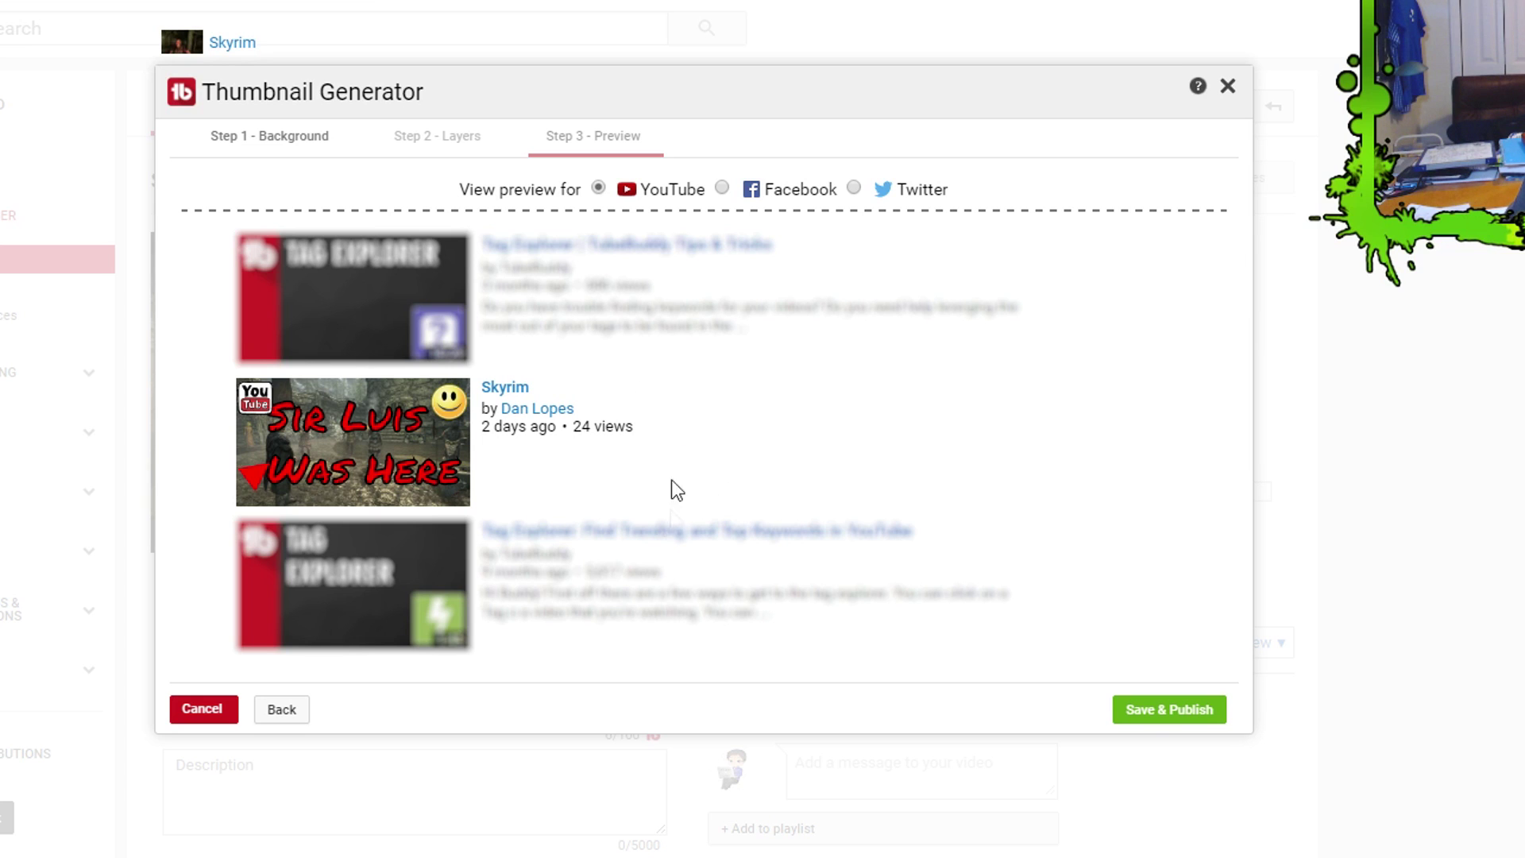
# Publish the thumbnail to the Skyrim video, confirm, and close the generator
pyautogui.click(1158, 711)
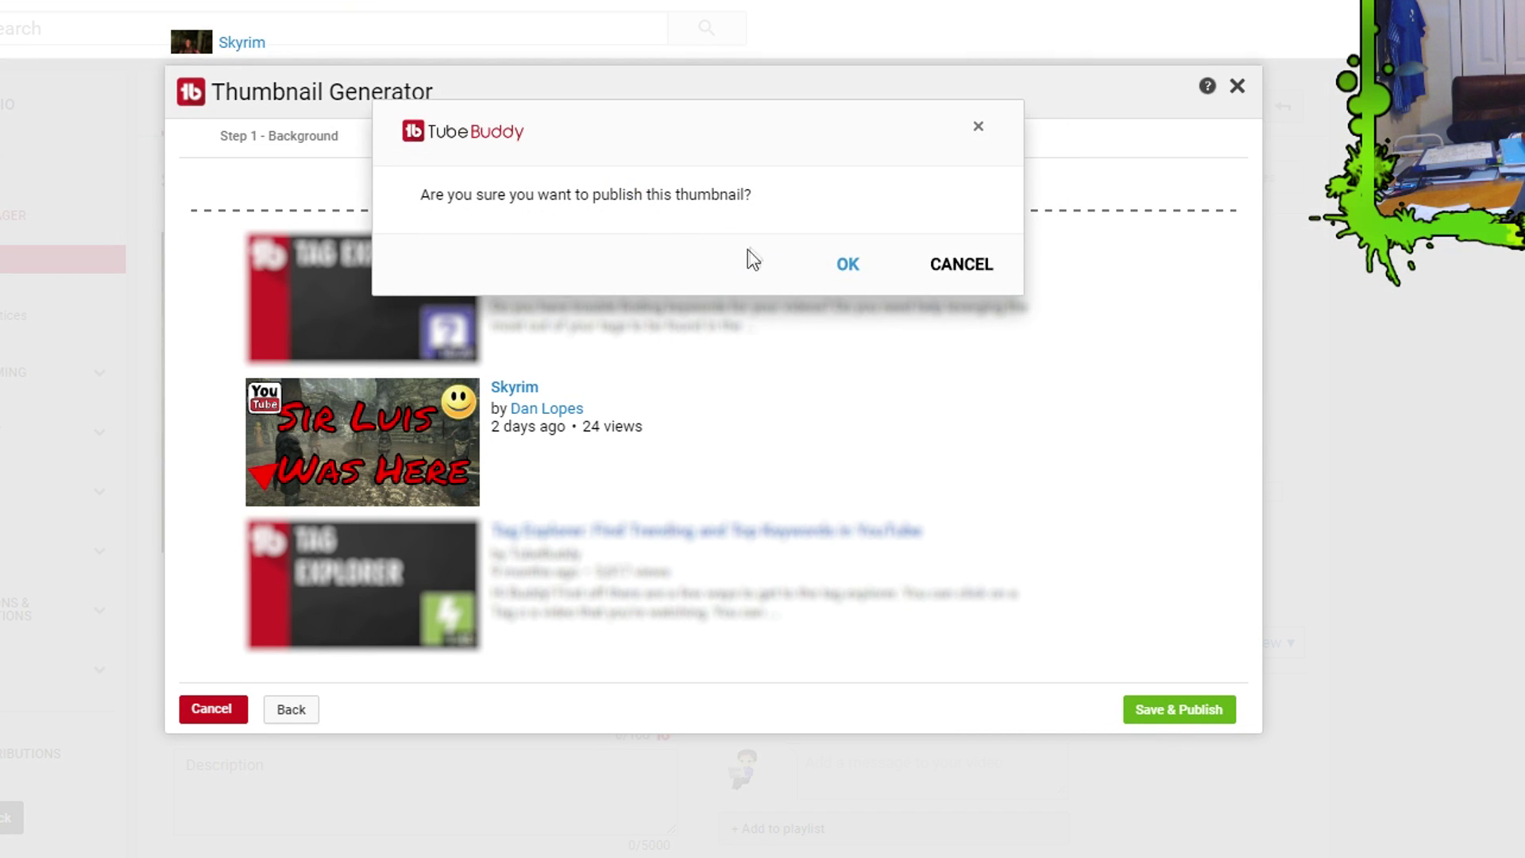
pyautogui.click(856, 263)
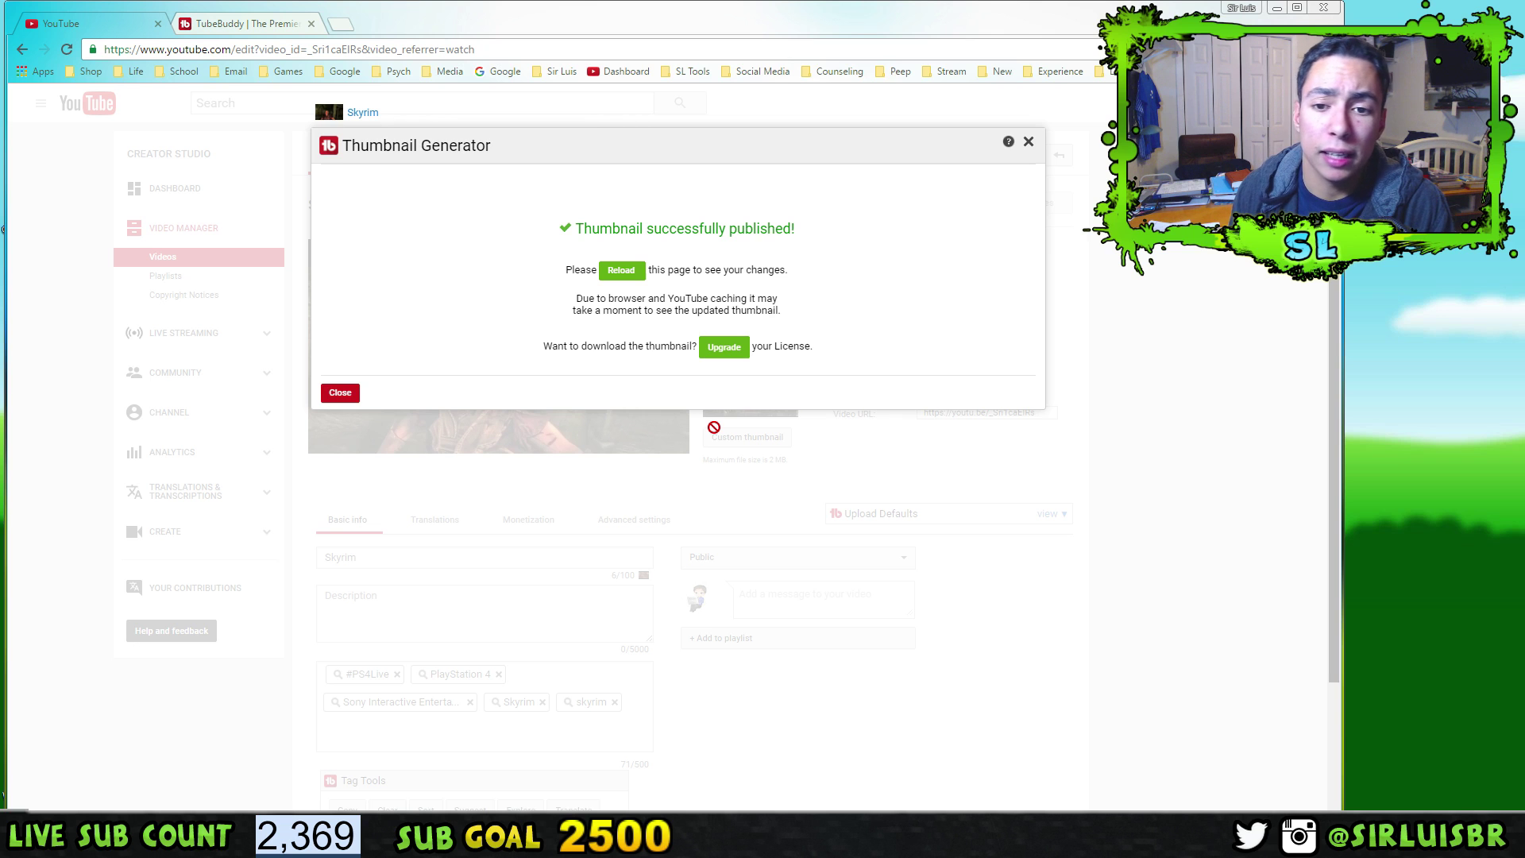
pyautogui.click(1029, 142)
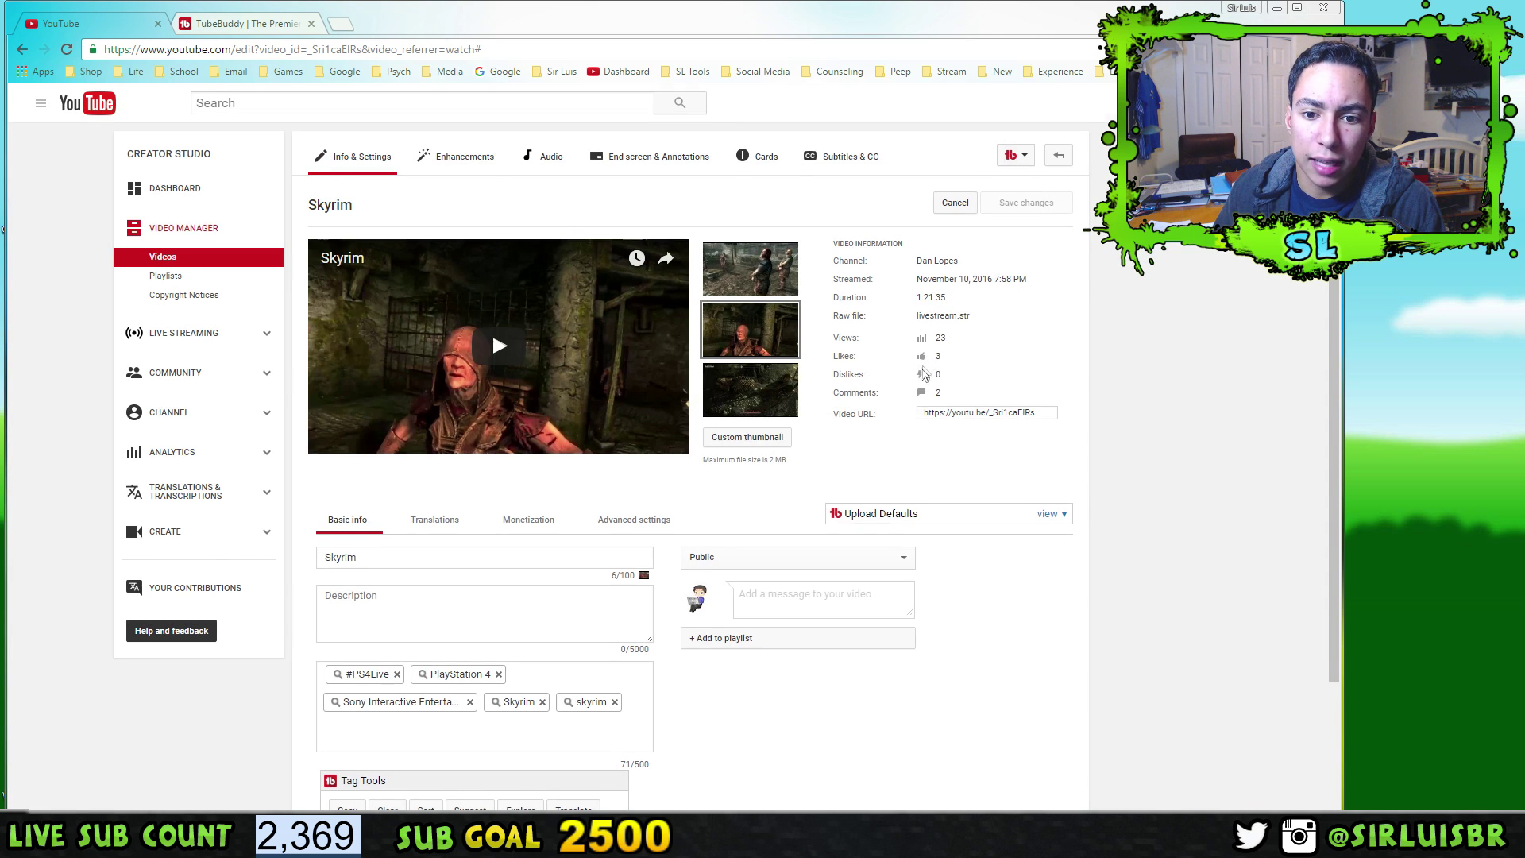
# Reload the Skyrim edit page and scroll down to check the new custom thumbnail
pyautogui.click(65, 51)
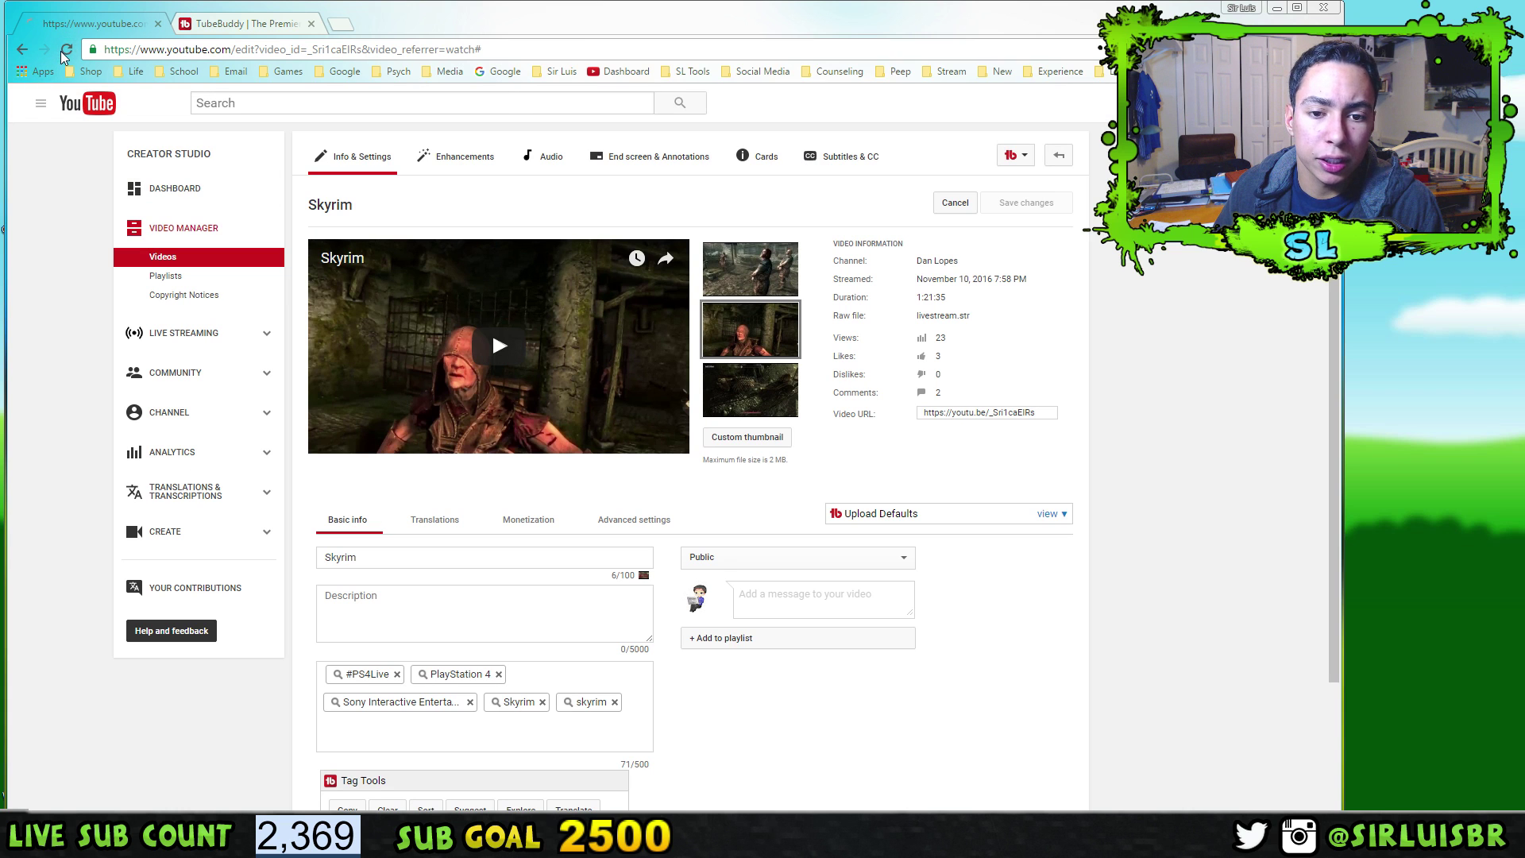
pyautogui.scroll(-1, 569, 439)
pyautogui.scroll(1, 569, 438)
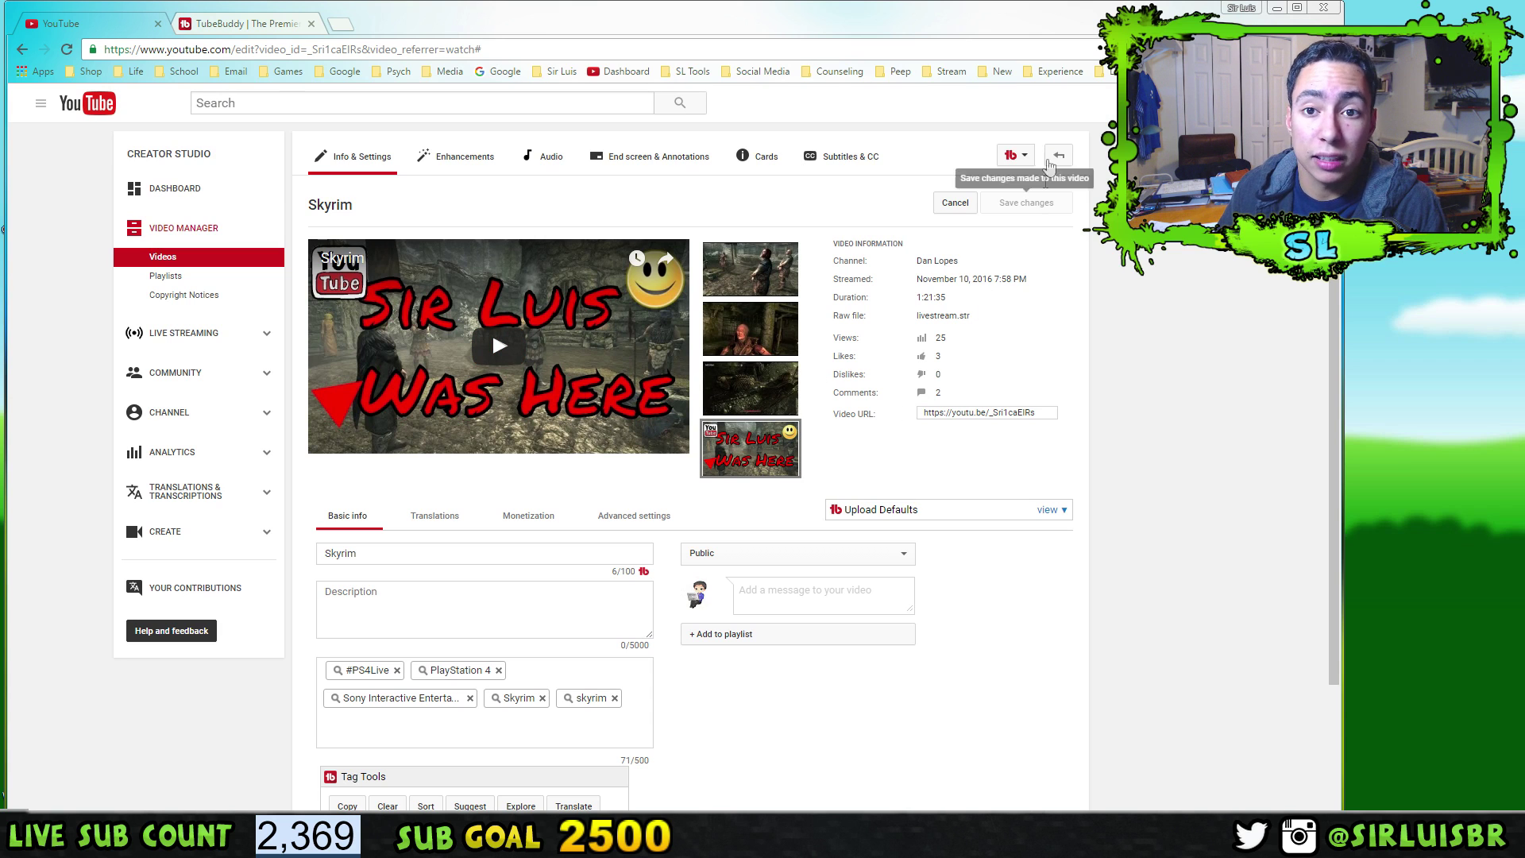
pyautogui.click(1016, 157)
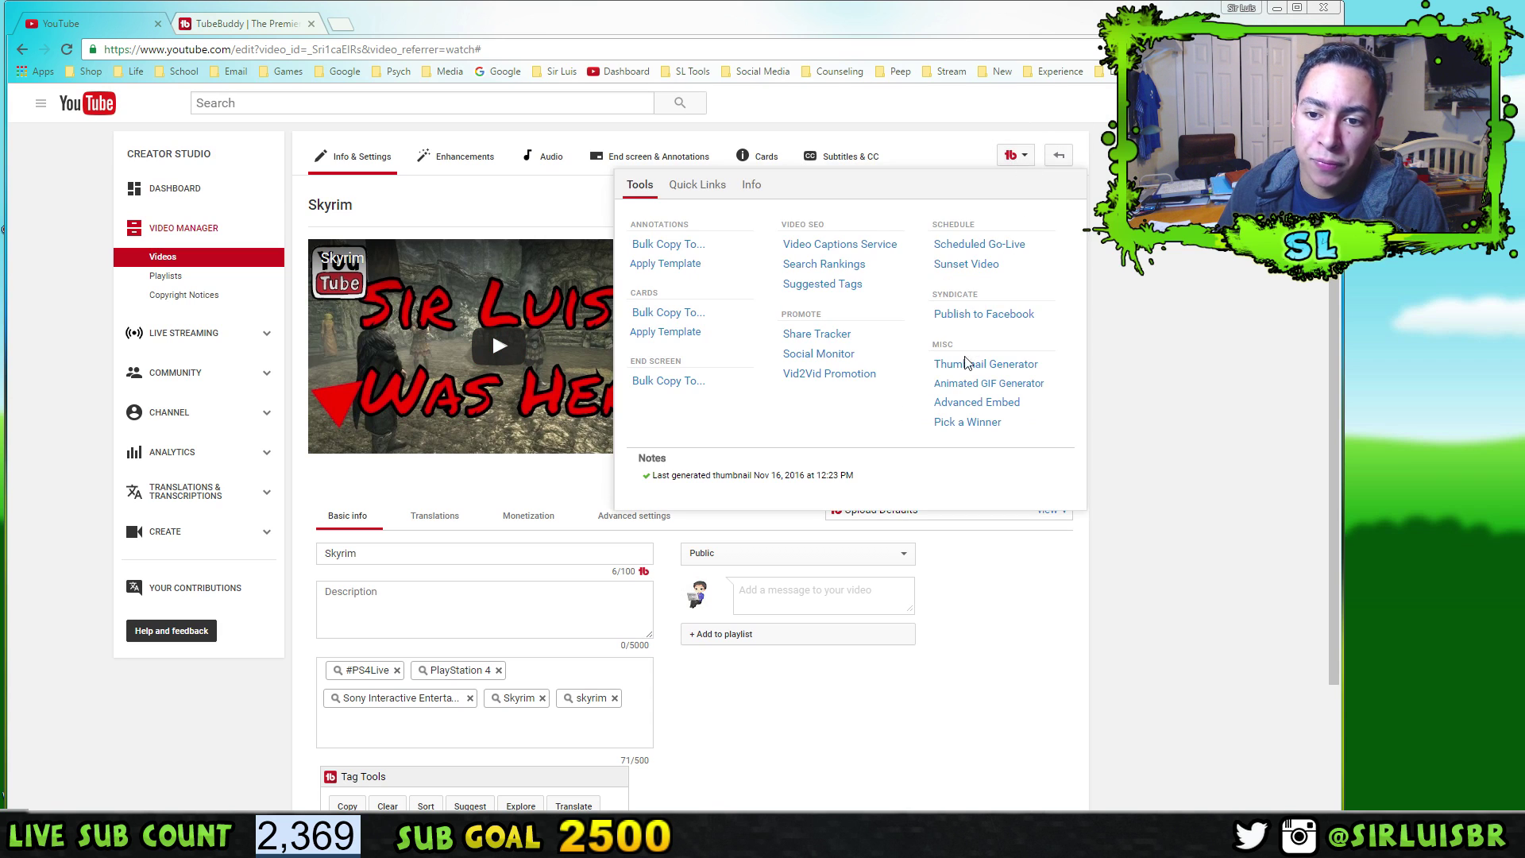
pyautogui.click(1158, 455)
pyautogui.scroll(-3, 913, 461)
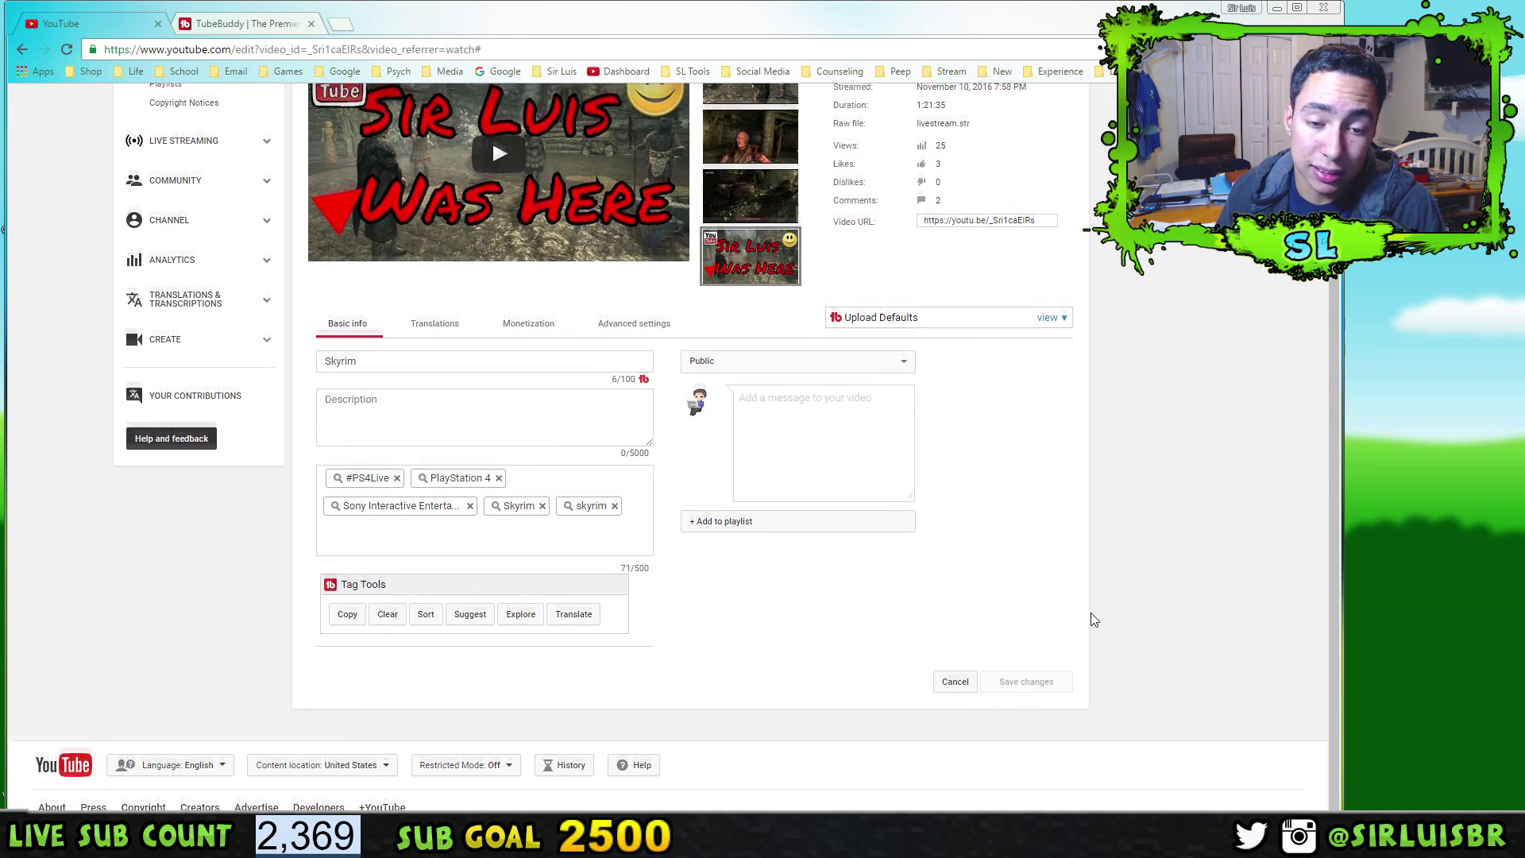